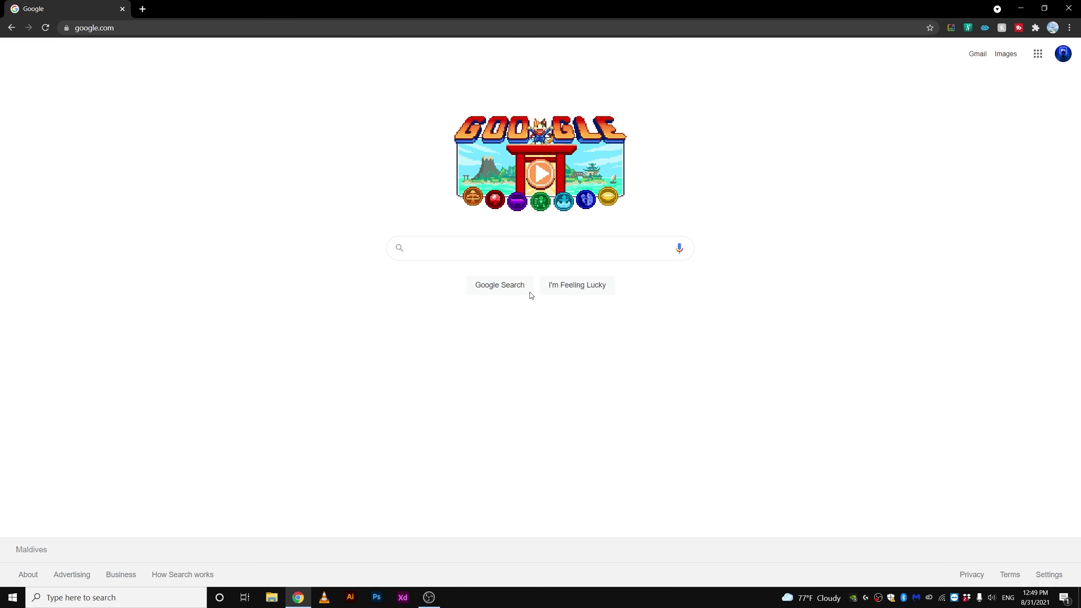
# - Search Google for blender and download Blender 2.93.3 from blender.org
pyautogui.click(517, 247)
pyautogui.write('ble')
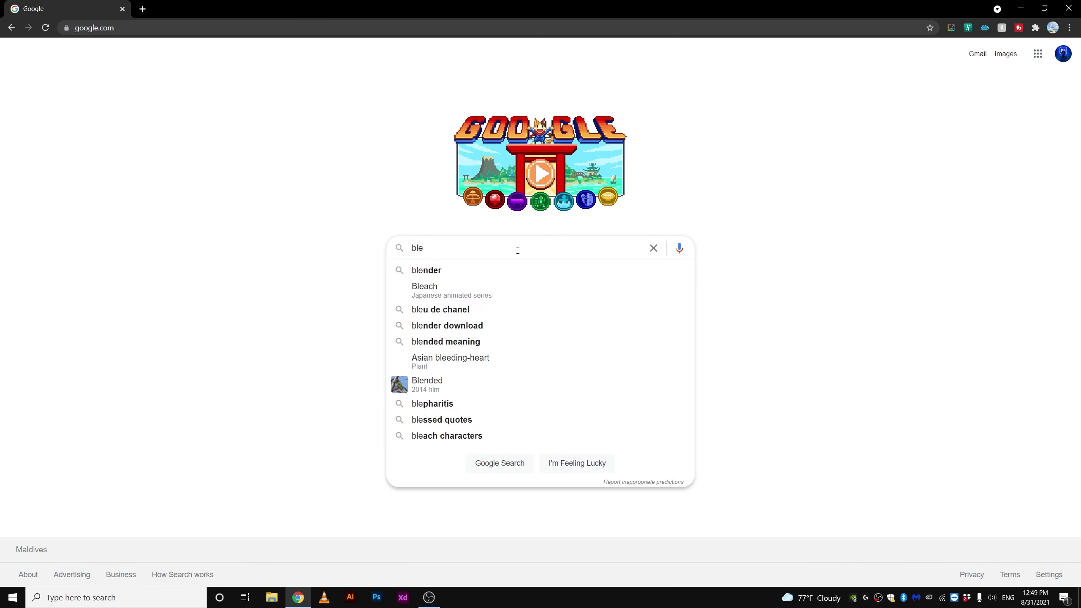
pyautogui.write('nder')
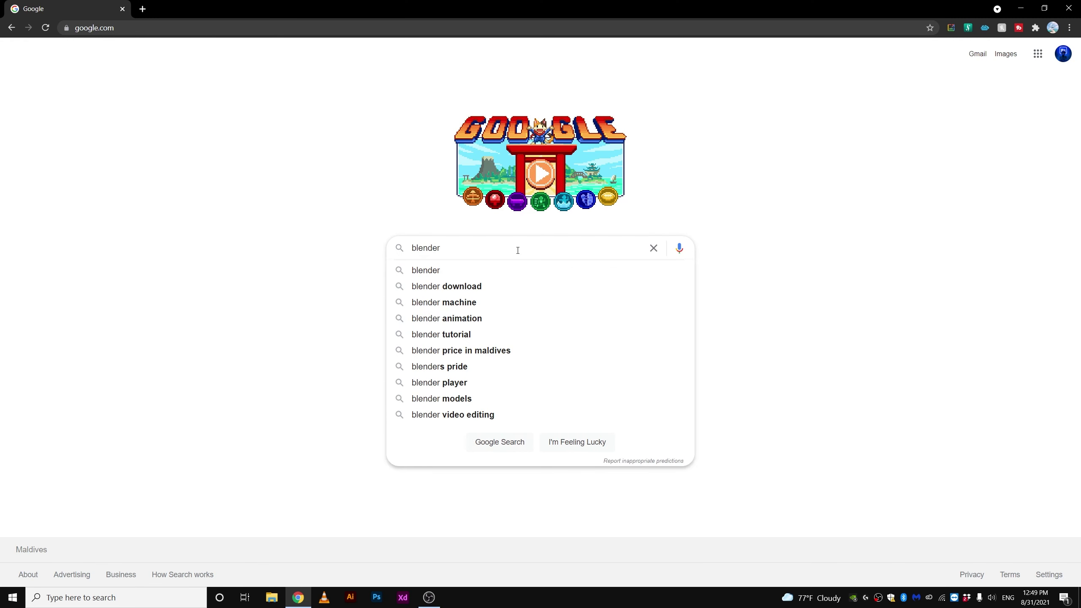
pyautogui.press('Return')
pyautogui.click(211, 156)
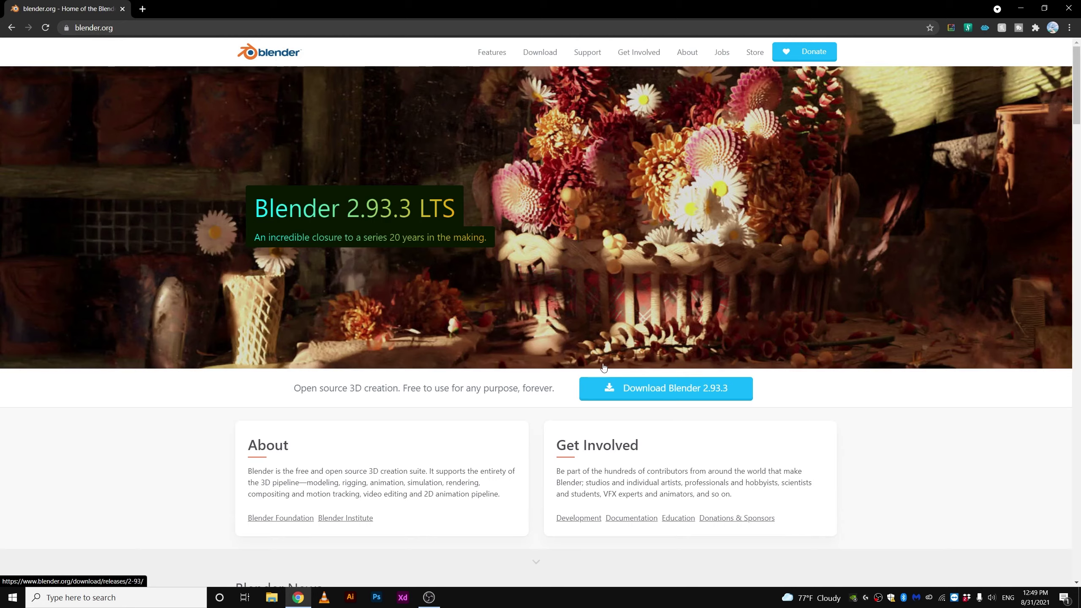
pyautogui.scroll(-3, 615, 342)
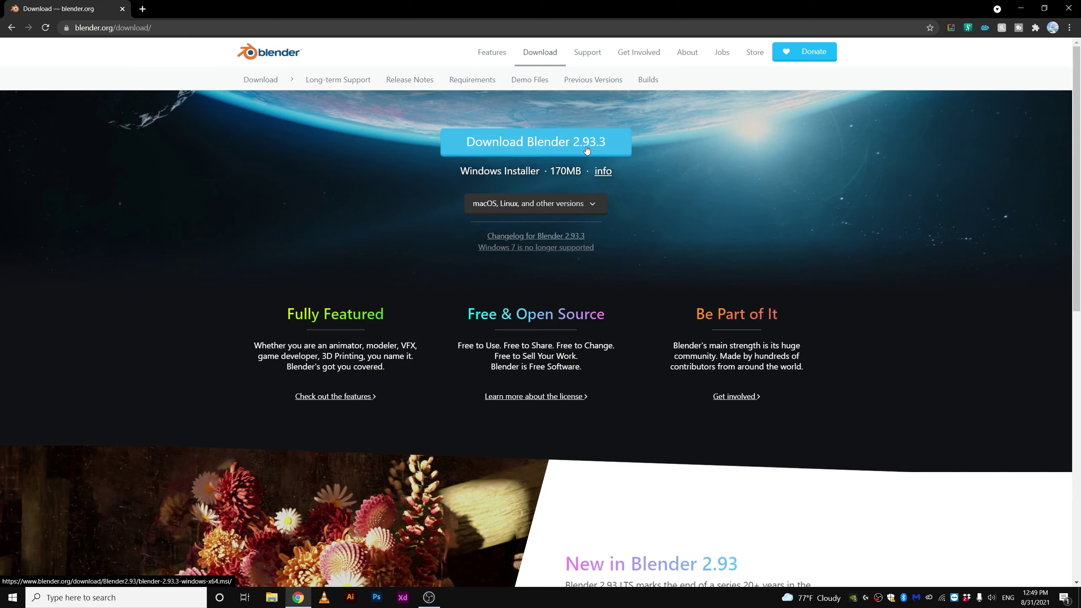
pyautogui.click(592, 144)
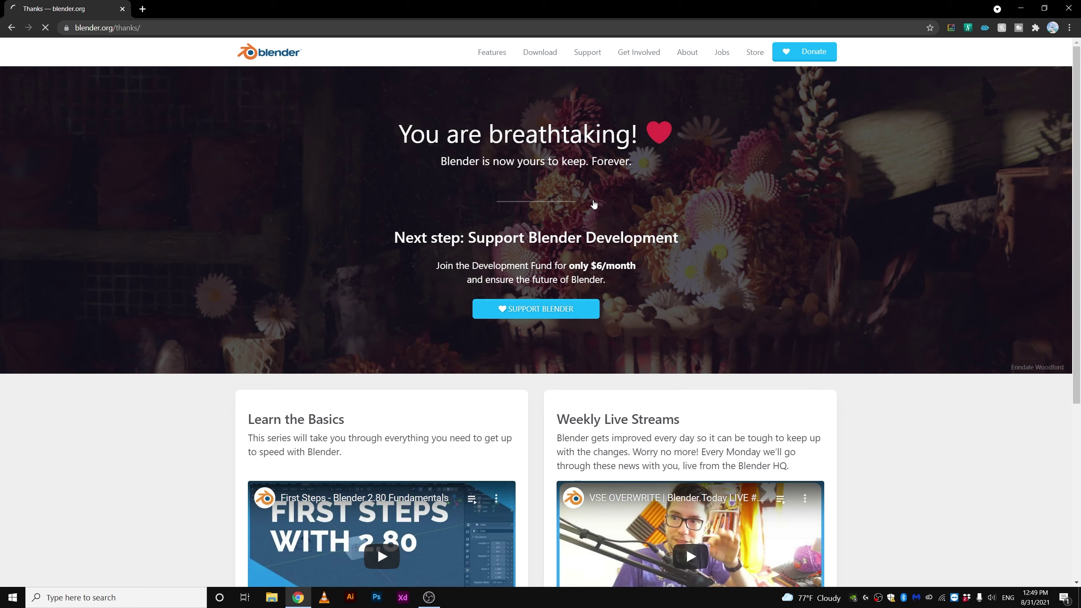
pyautogui.scroll(-1, 634, 283)
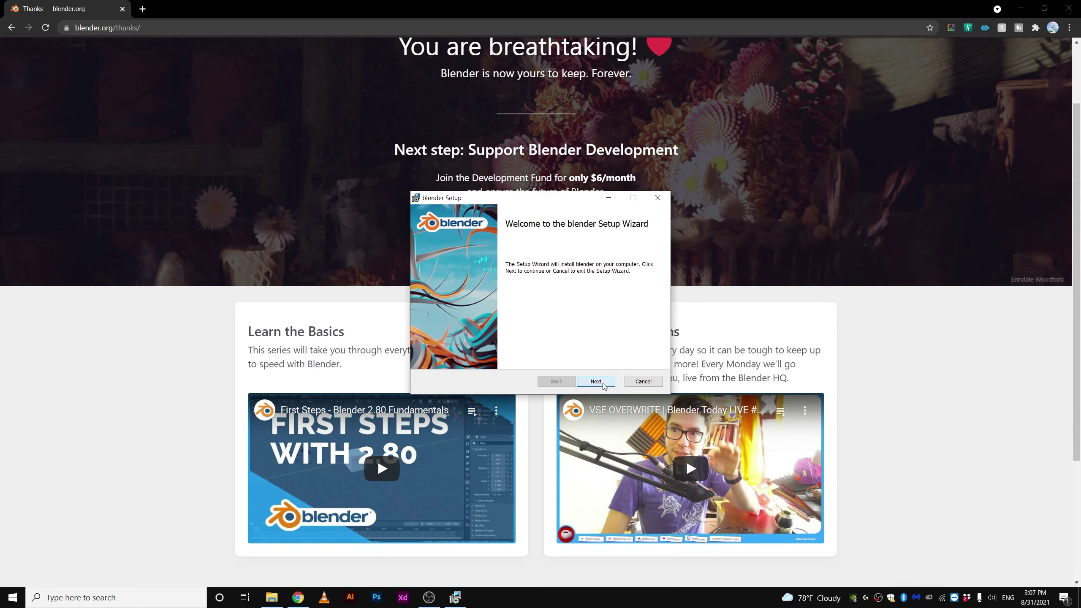
# - Run the installer, accept the licence and advance to custom setup, then duplicate the cube
pyautogui.click(603, 383)
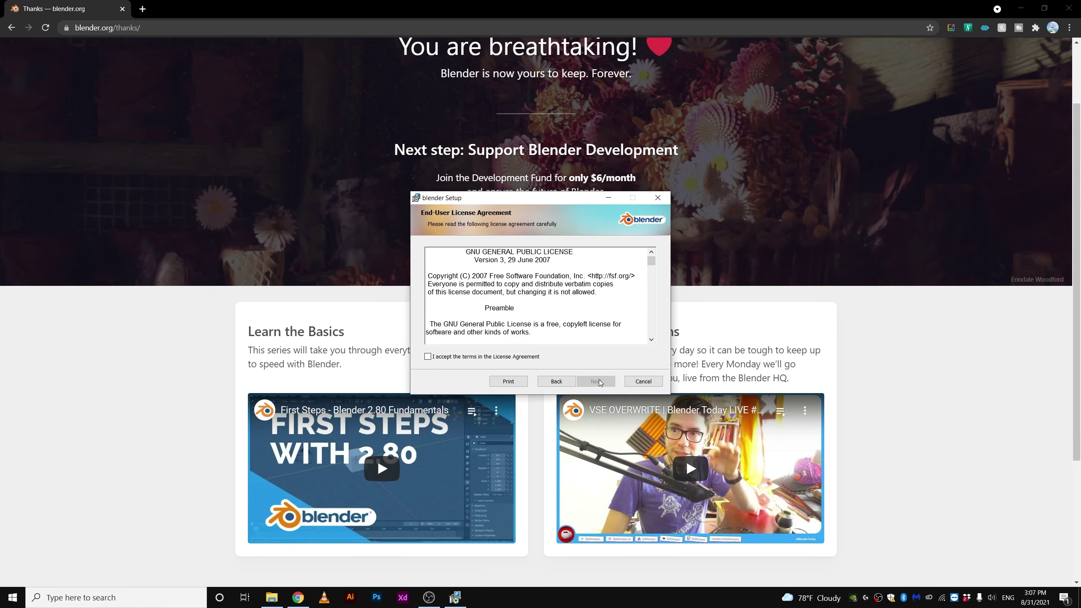
pyautogui.click(485, 357)
pyautogui.click(584, 384)
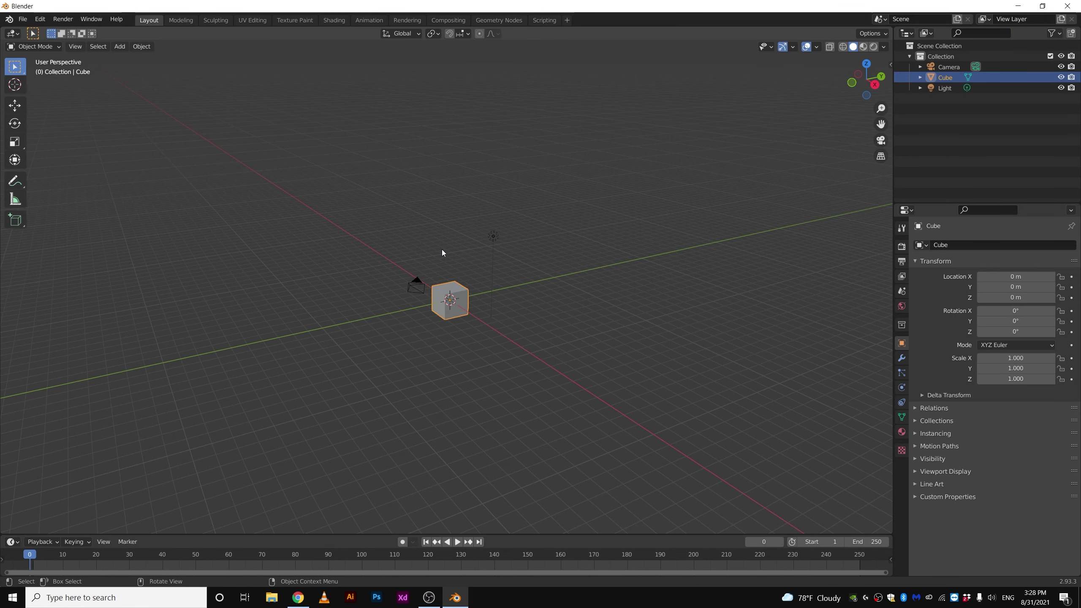
pyautogui.hotkey('shift', 'd')
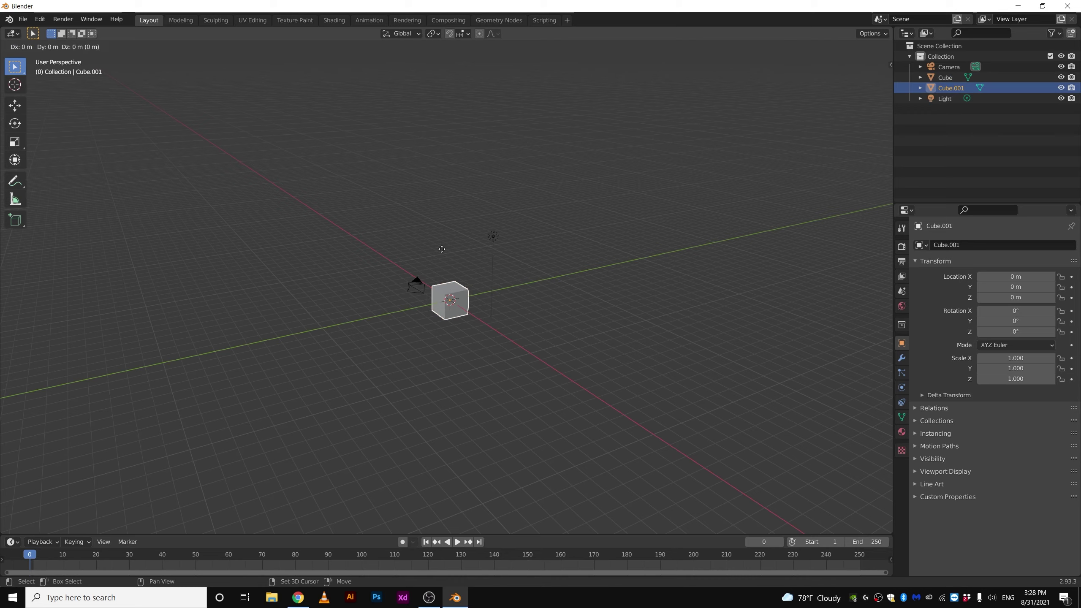
pyautogui.write('torial')
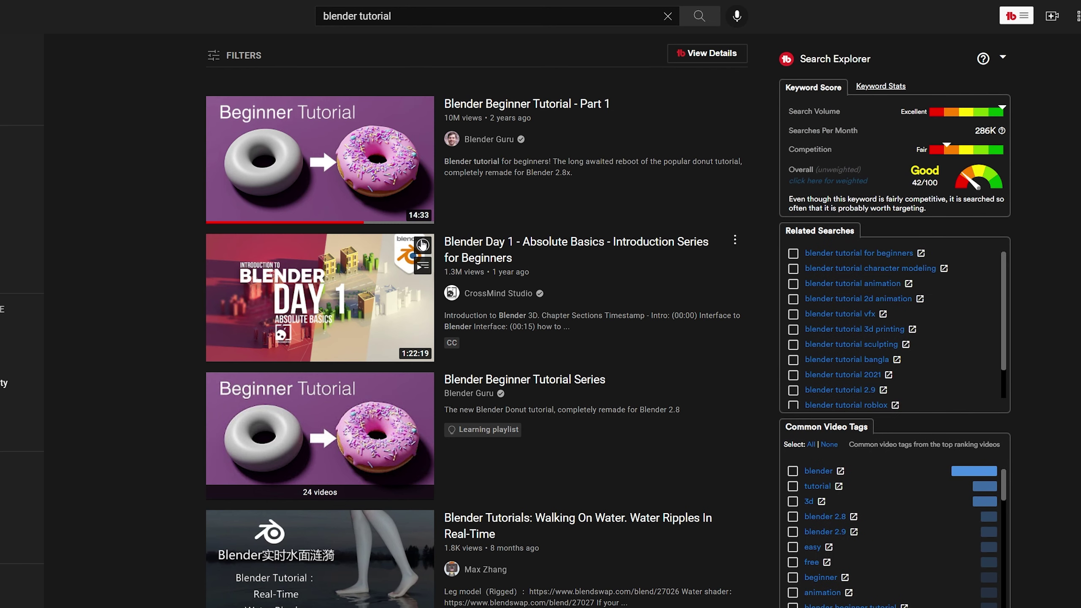
# - Open Blender Guru's 'Blender Beginner Tutorial - Part 1' video from the search results
pyautogui.click(494, 108)
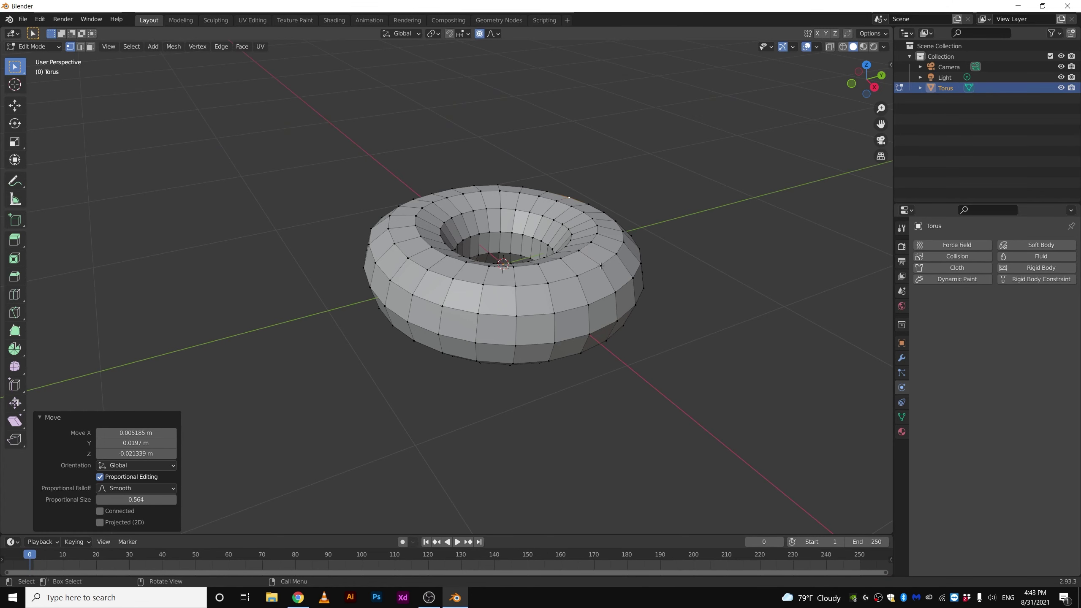
# - Nudge the torus vertices twice with proportional editing for a lumpy shape
pyautogui.click(601, 266)
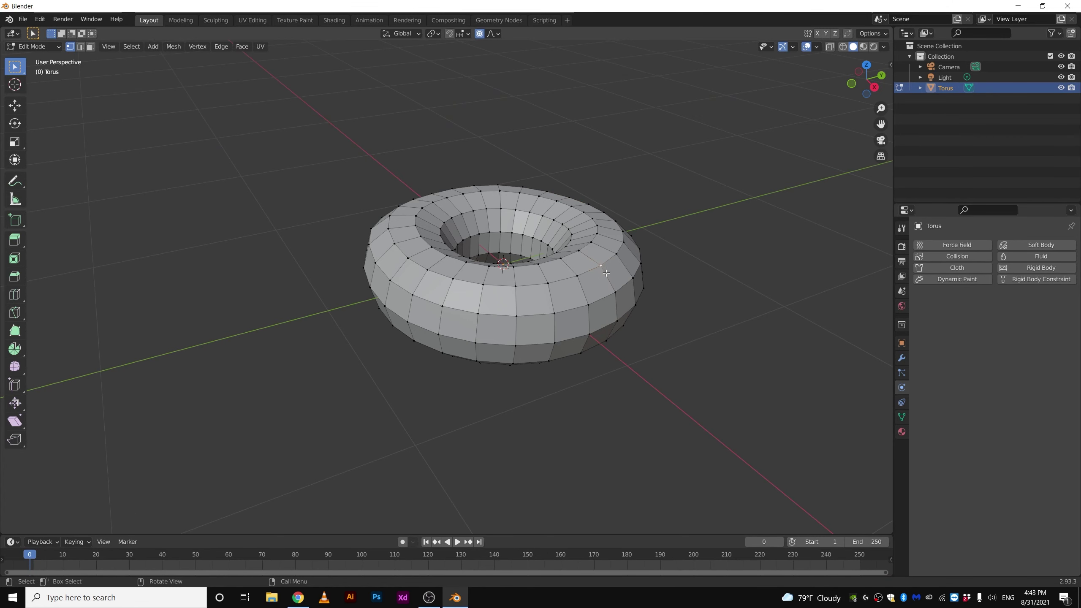
pyautogui.press('g')
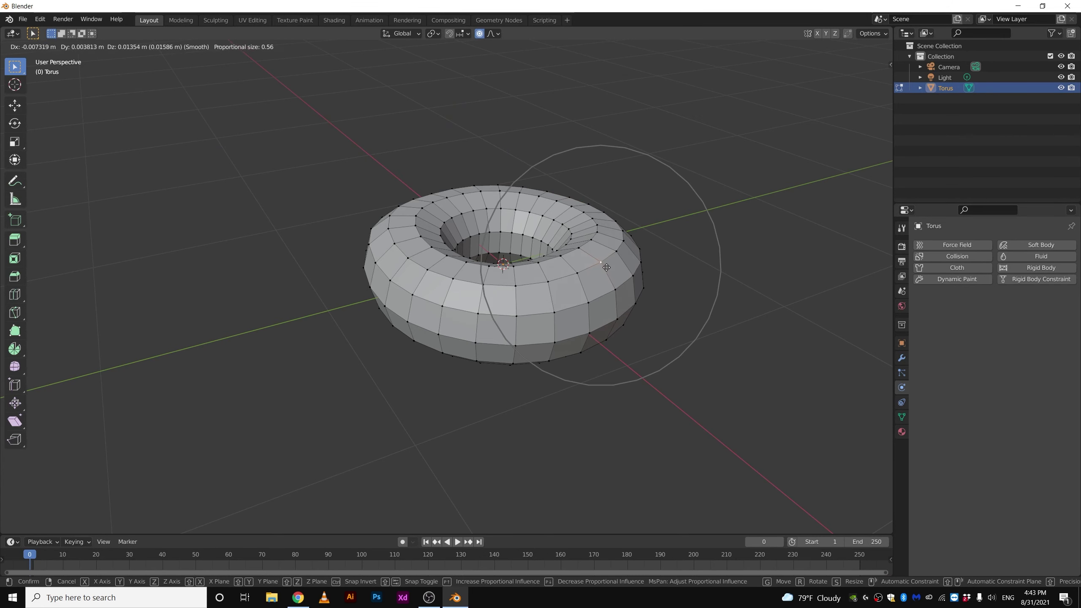
pyautogui.click(614, 268)
pyautogui.moveTo(507, 253)
pyautogui.mouseDown(button='middle')
pyautogui.moveTo(519, 290)
pyautogui.moveTo(381, 431)
pyautogui.mouseUp(button='middle')
pyautogui.press('g')
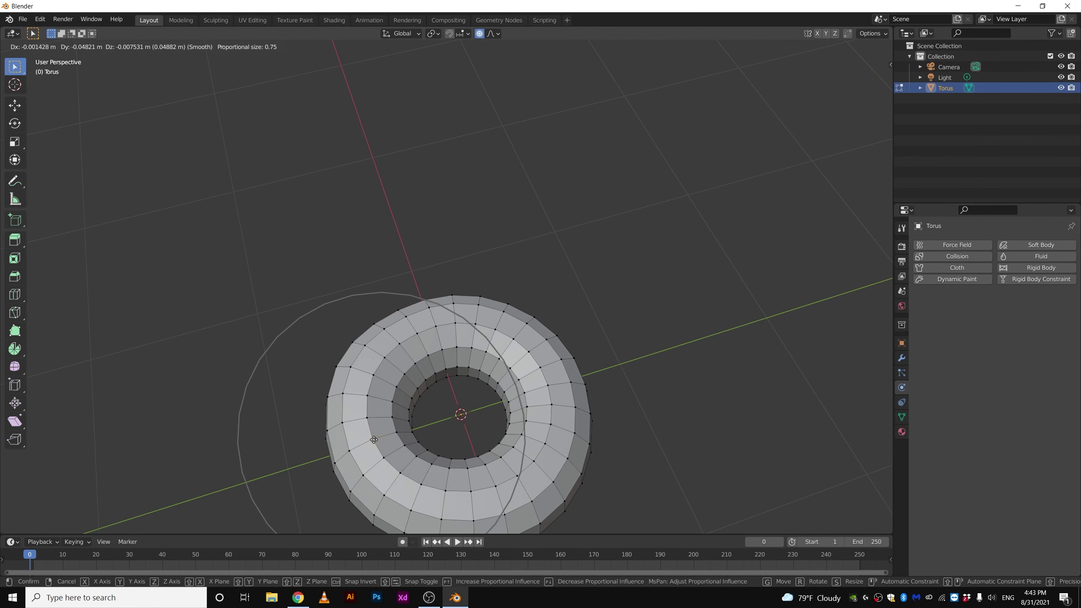
pyautogui.click(376, 440)
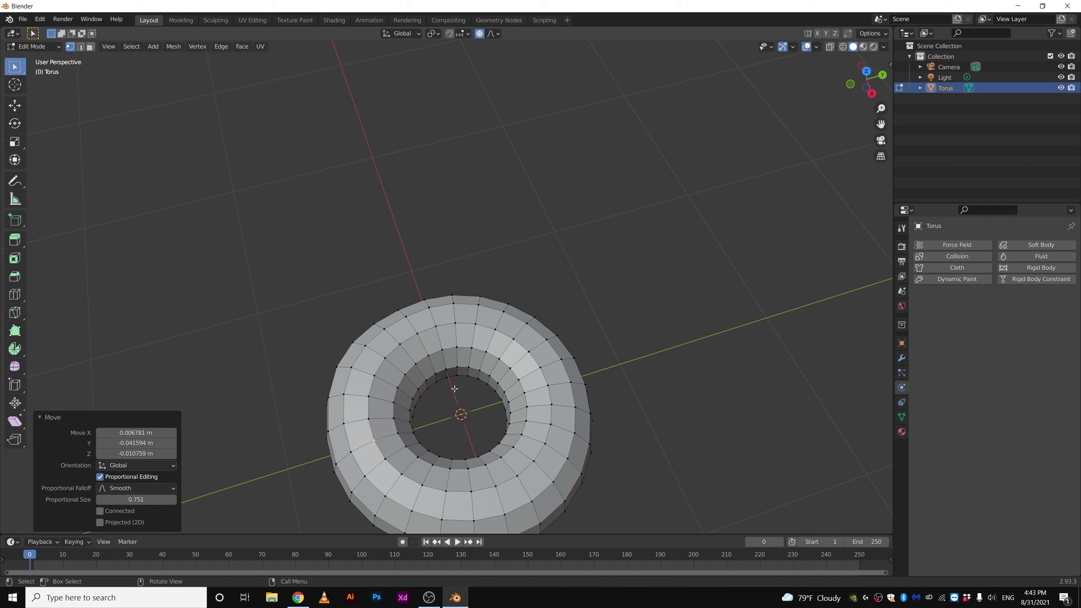
# - Return to Object Mode and apply Shade Smooth to the torus
pyautogui.press('Tab')
pyautogui.moveTo(490, 375); pyautogui.dragTo(451, 265, button='middle')
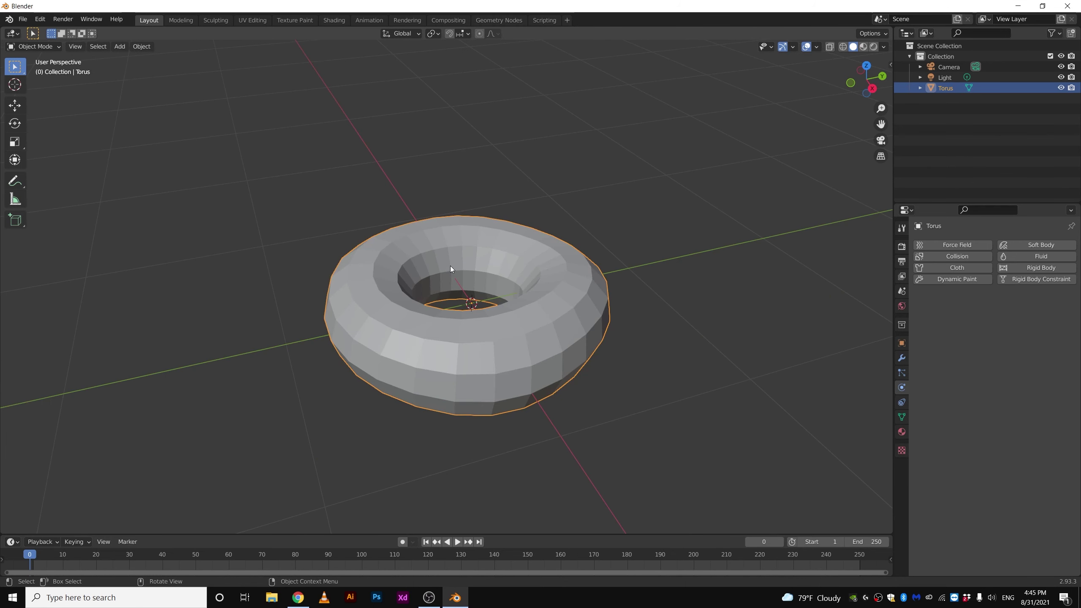
pyautogui.click(502, 173)
pyautogui.click(463, 277)
pyautogui.rightClick(463, 277)
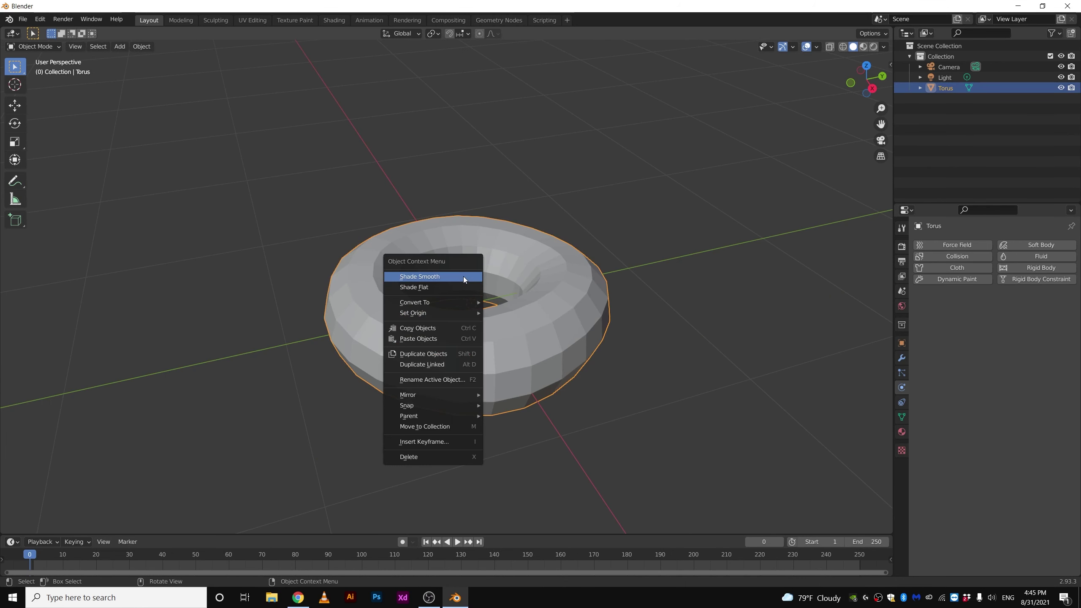
pyautogui.click(463, 276)
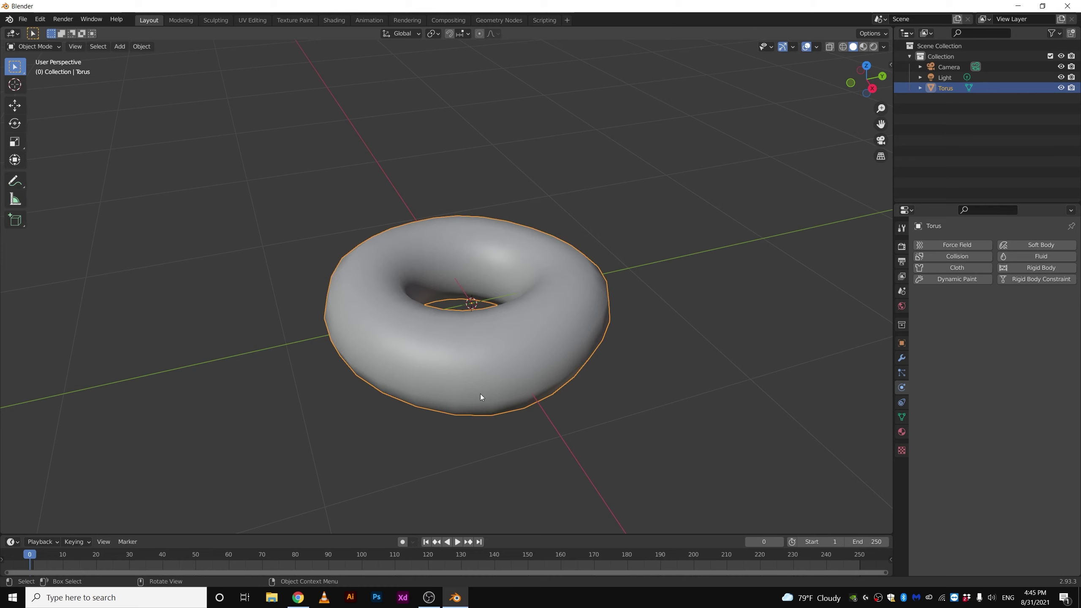
pyautogui.moveTo(480, 394)
pyautogui.mouseDown(button='middle')
pyautogui.moveTo(539, 355)
pyautogui.moveTo(481, 369)
pyautogui.moveTo(464, 321)
pyautogui.moveTo(504, 215)
pyautogui.mouseUp(button='middle')
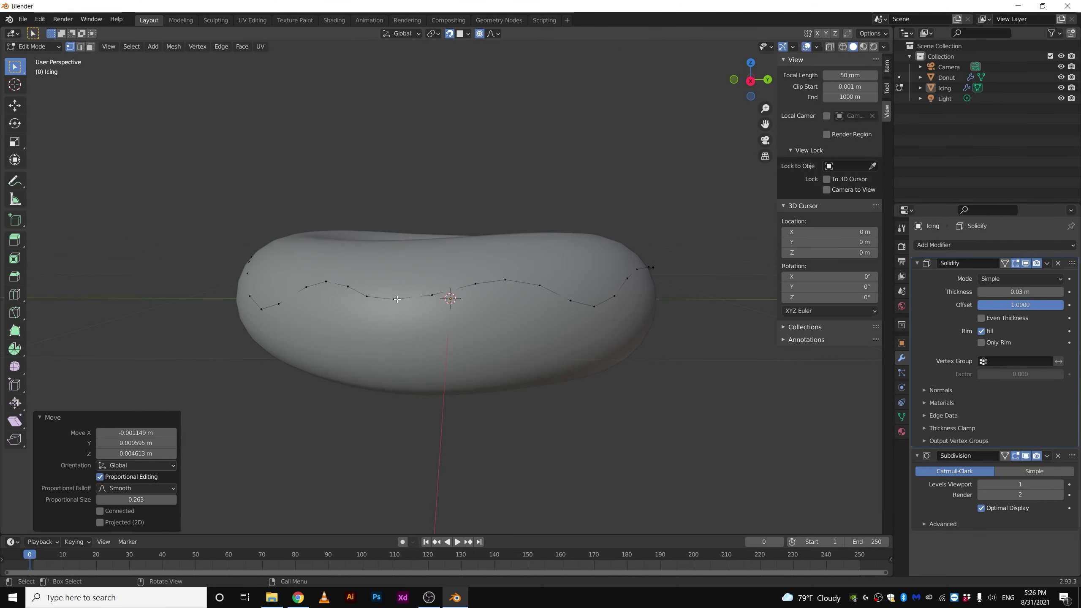
# - Pull the icing's lower edge vertices down into soft waves with proportional editing
pyautogui.click(394, 298)
pyautogui.press('g')
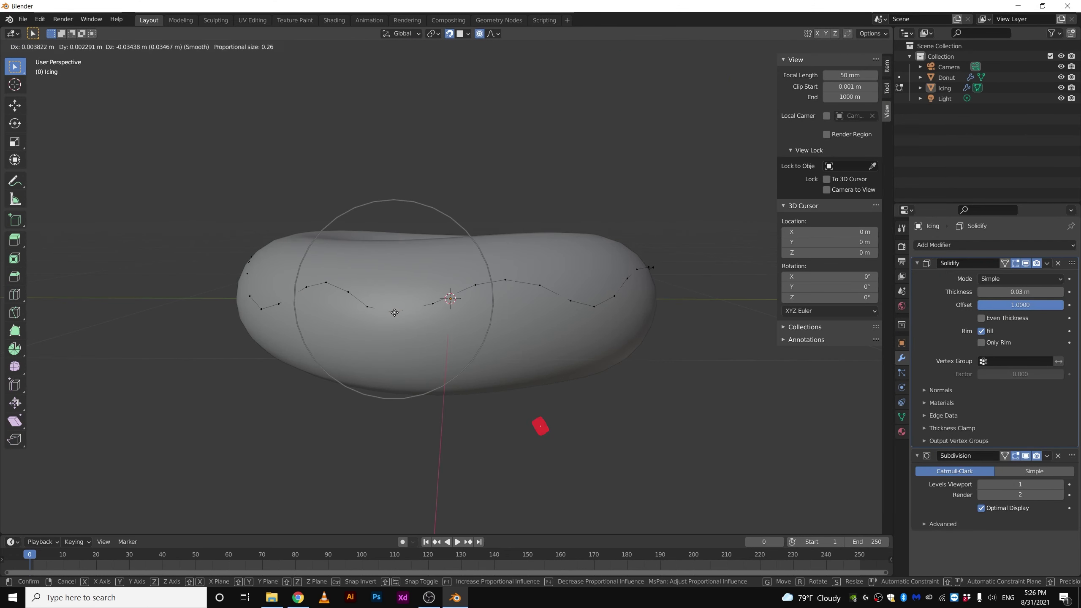
pyautogui.click(395, 318)
pyautogui.press('Tab')
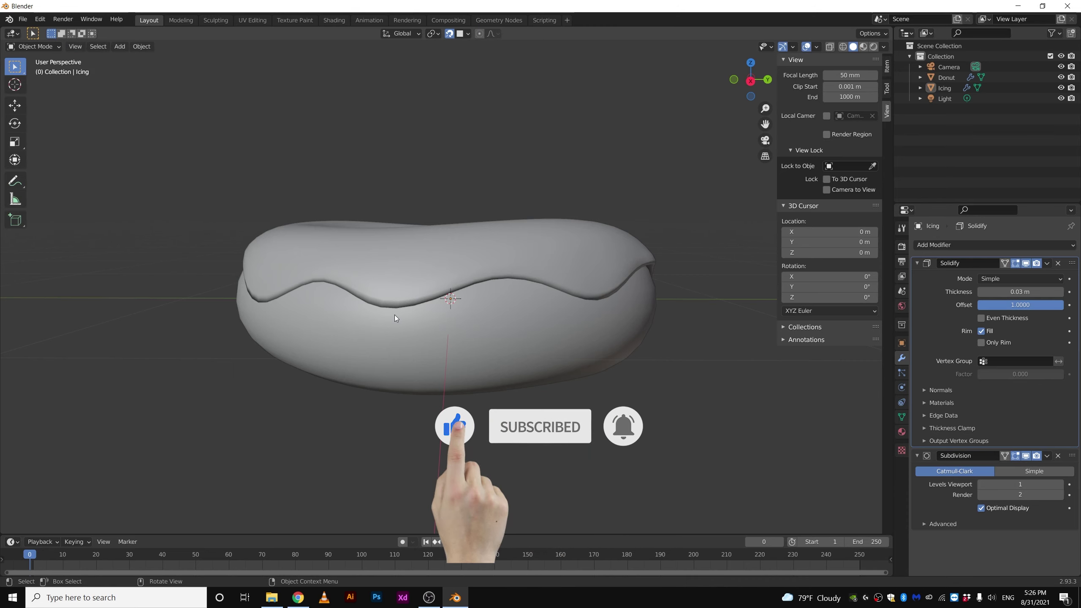
pyautogui.press('Tab')
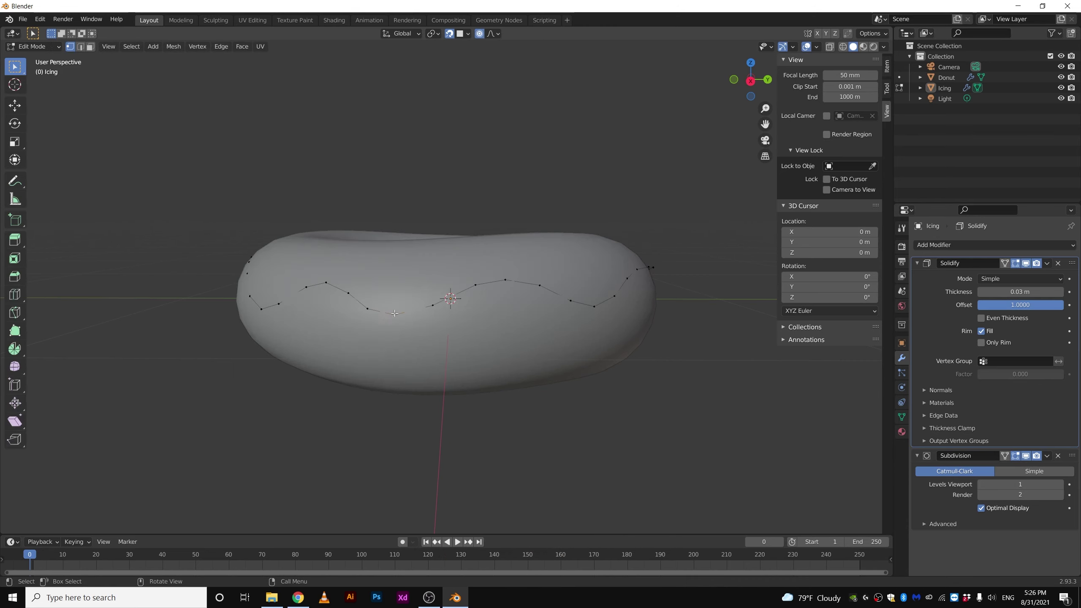
pyautogui.press('g')
pyautogui.click(394, 342)
pyautogui.press('Tab')
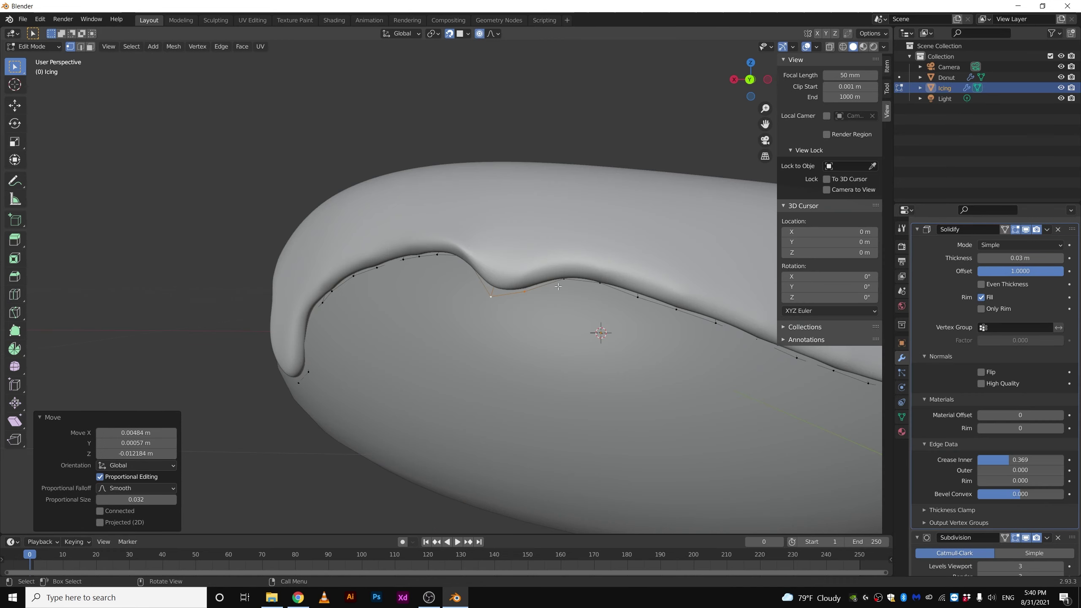
# - Nudge points near the dip to deepen a drip down the donut's side
pyautogui.press('g')
pyautogui.press('Return')
pyautogui.press('g')
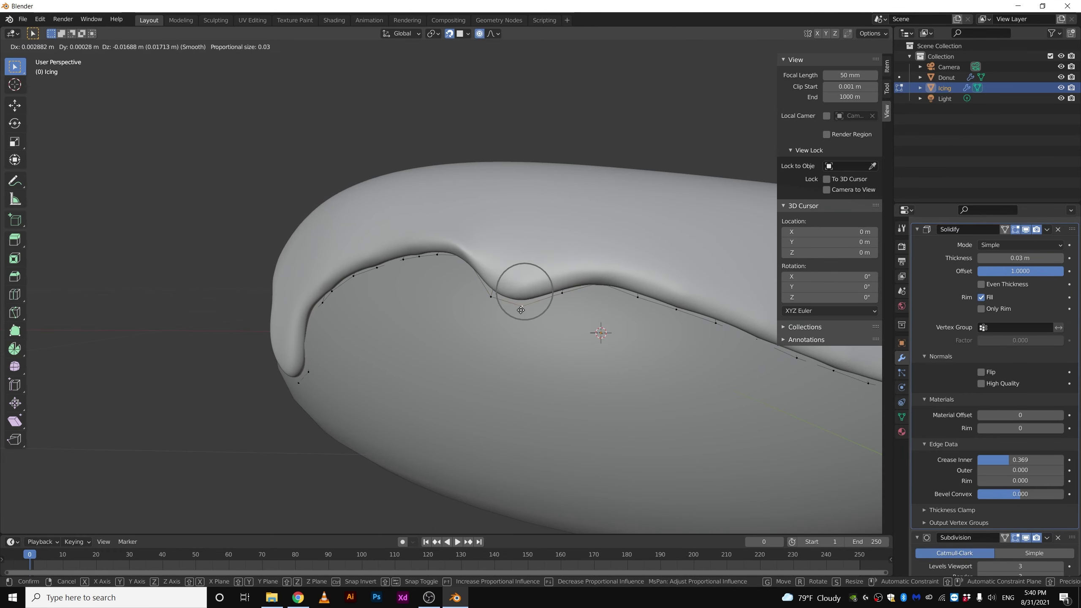
pyautogui.click(527, 289)
pyautogui.press('g')
pyautogui.click(539, 284)
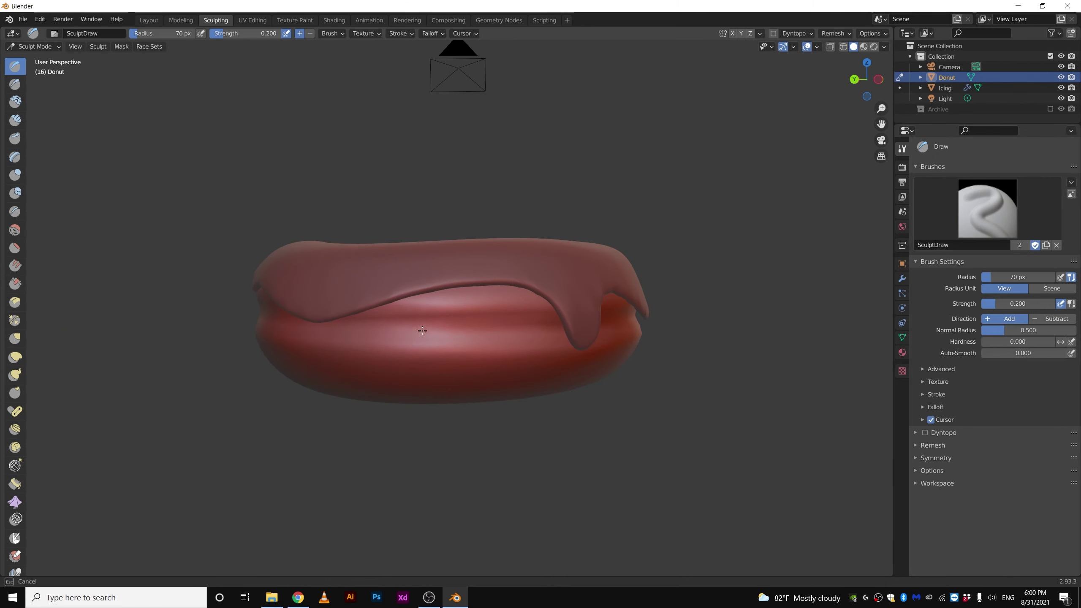
# - Sculpt a groove across the donut surface
pyautogui.moveTo(423, 331); pyautogui.dragTo(355, 328)
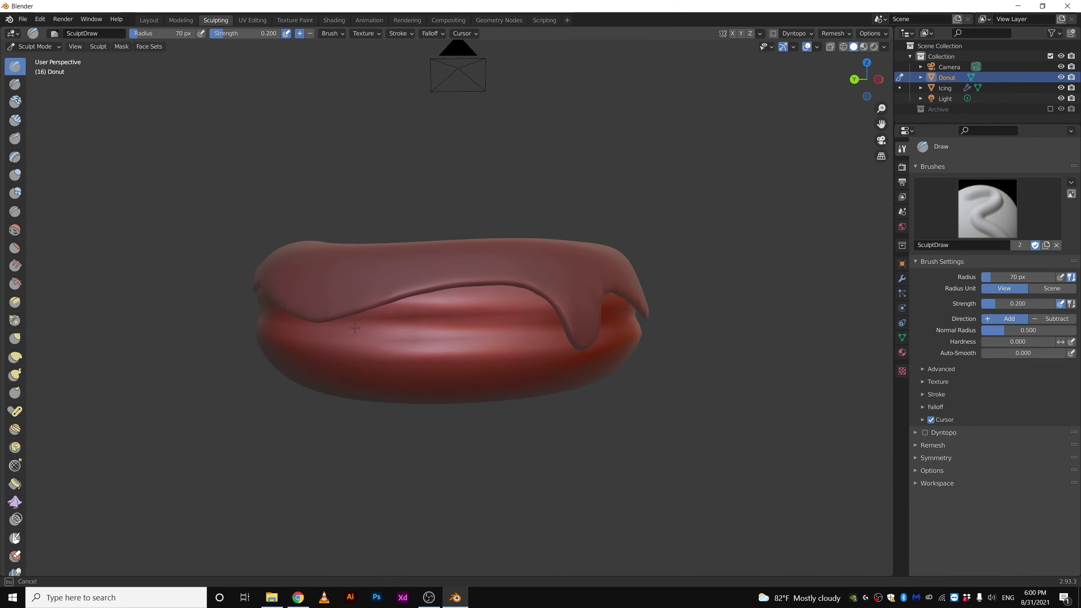
pyautogui.moveTo(322, 327); pyautogui.dragTo(577, 329, button='middle')
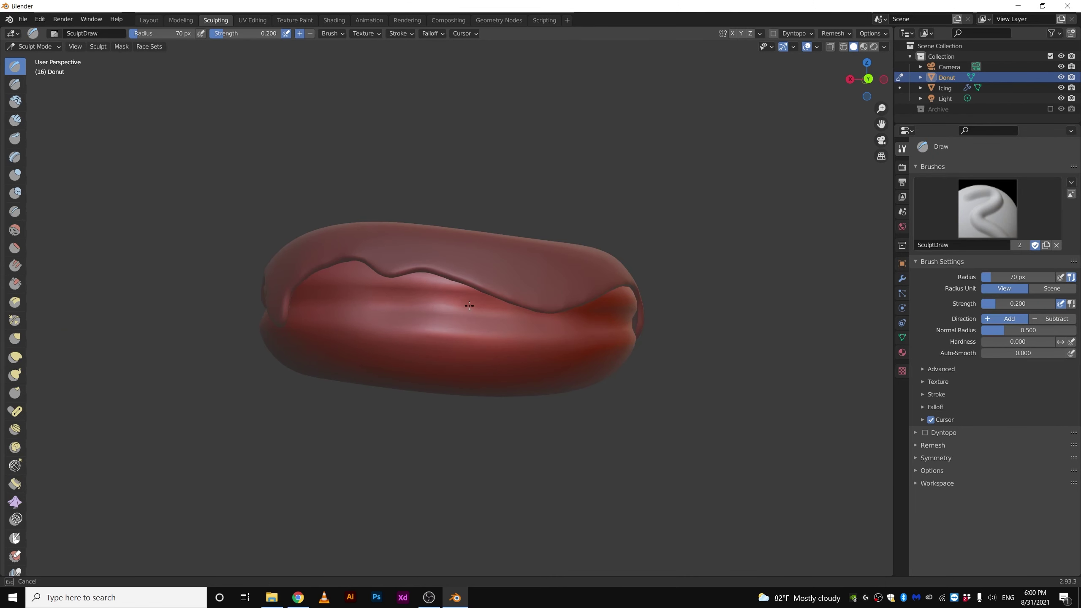
pyautogui.moveTo(326, 309); pyautogui.dragTo(494, 321, button='middle')
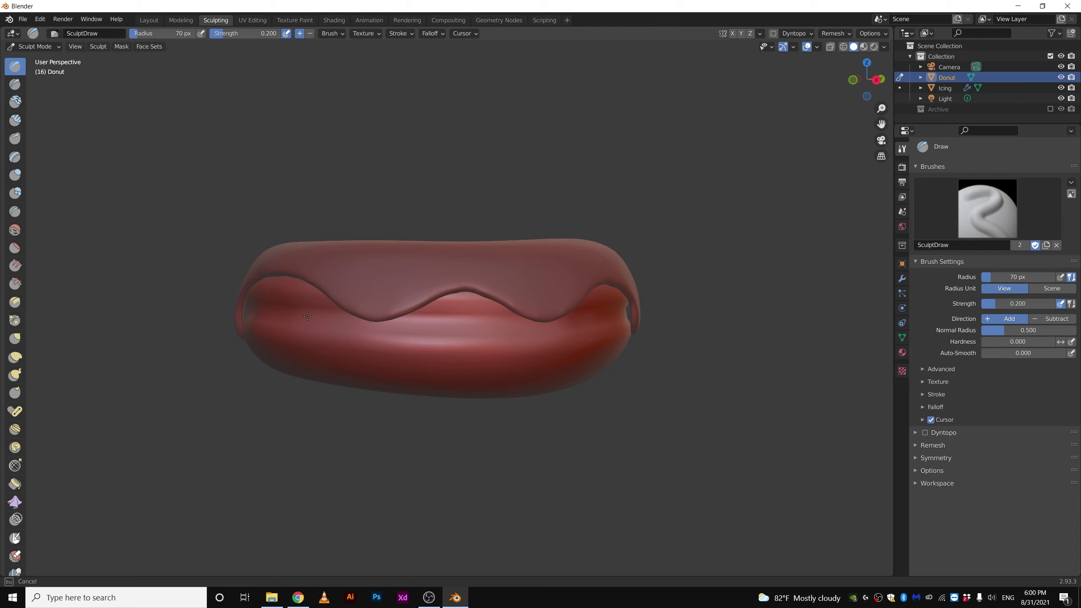
pyautogui.moveTo(249, 306); pyautogui.dragTo(253, 372, button='middle')
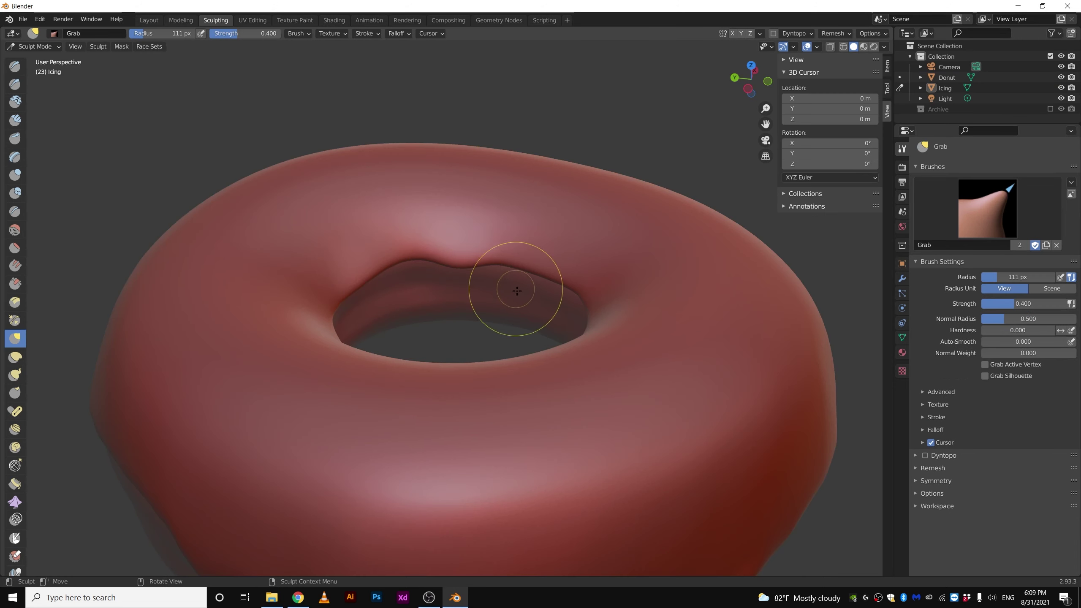
# - Pull up the icing lip and box-select a band of icing vertices
pyautogui.moveTo(516, 290); pyautogui.dragTo(483, 253)
pyautogui.moveTo(483, 254); pyautogui.dragTo(446, 242, button='middle')
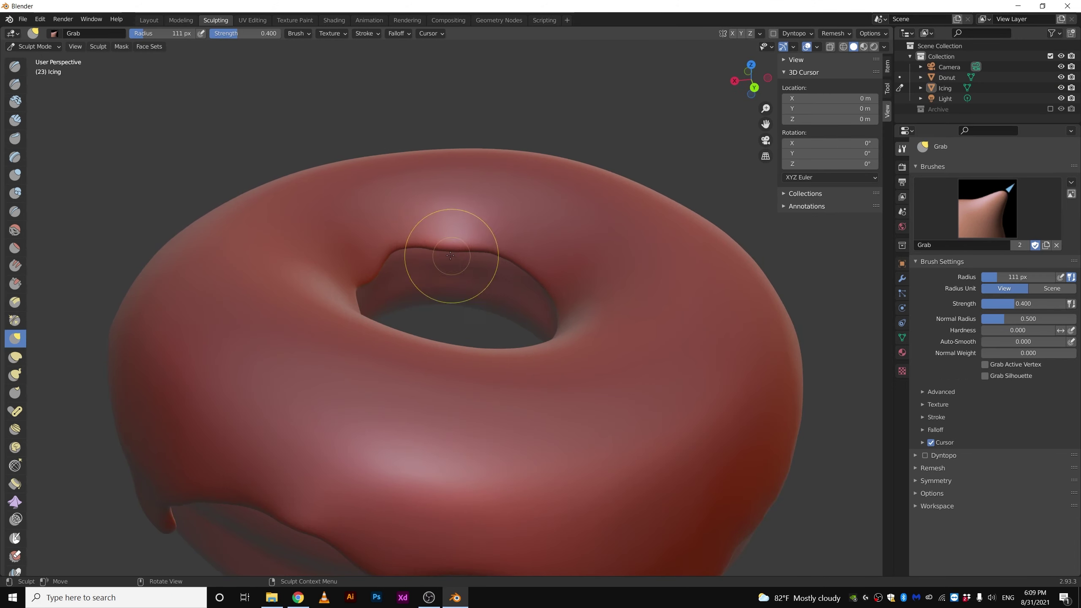
pyautogui.moveTo(447, 241)
pyautogui.mouseDown()
pyautogui.moveTo(456, 262)
pyautogui.moveTo(447, 278)
pyautogui.mouseUp()
pyautogui.moveTo(447, 278)
pyautogui.mouseDown(button='middle')
pyautogui.moveTo(503, 268)
pyautogui.moveTo(459, 363)
pyautogui.mouseUp(button='middle')
pyautogui.scroll(-3, 469, 257)
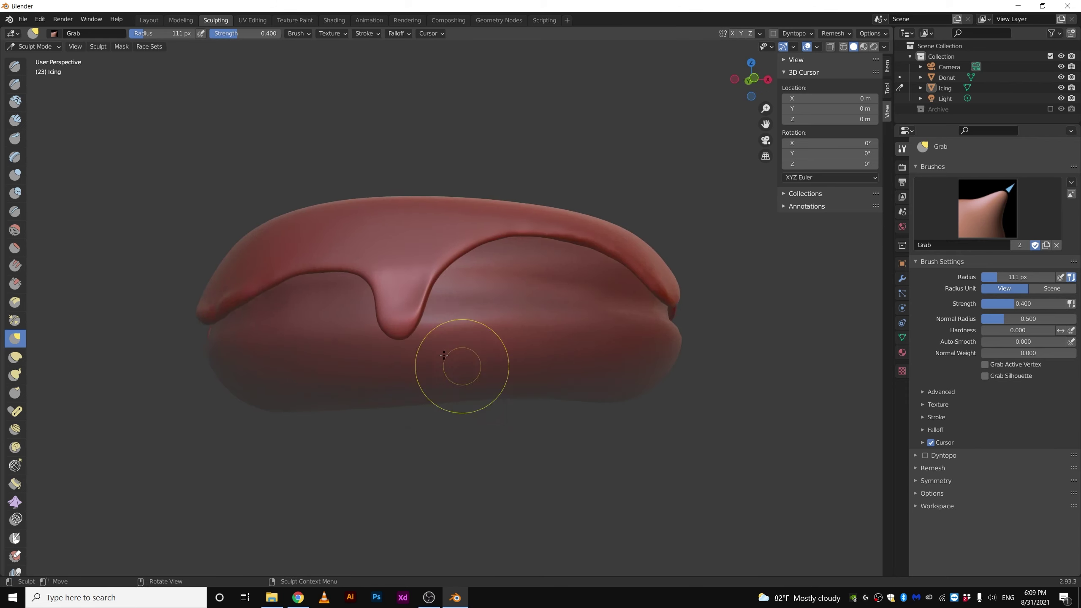
pyautogui.scroll(3, 458, 362)
pyautogui.moveTo(375, 302); pyautogui.dragTo(408, 361, button='middle')
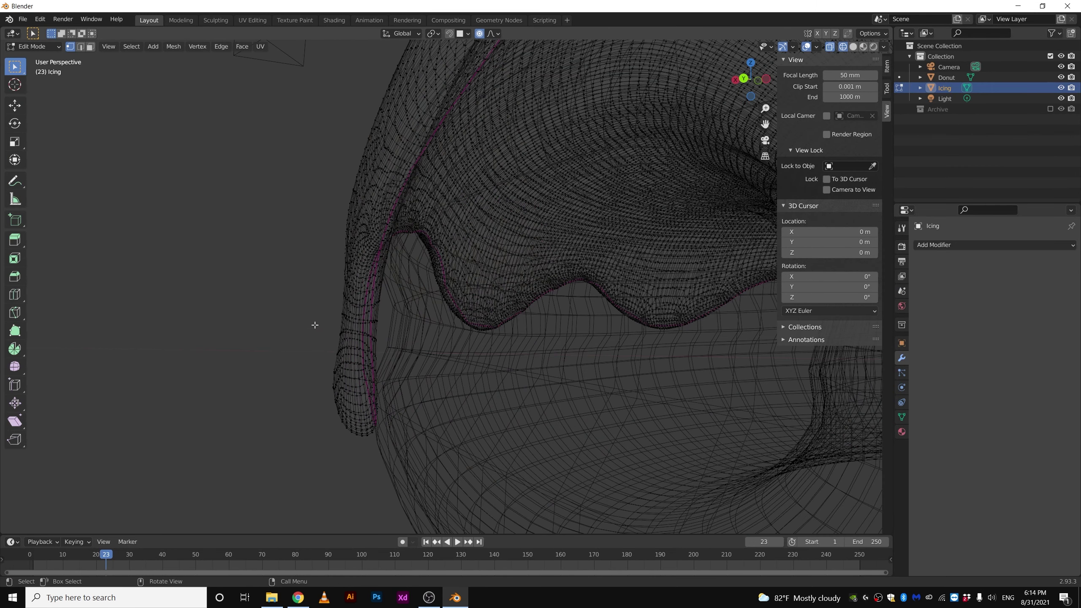
pyautogui.moveTo(314, 279); pyautogui.dragTo(393, 344)
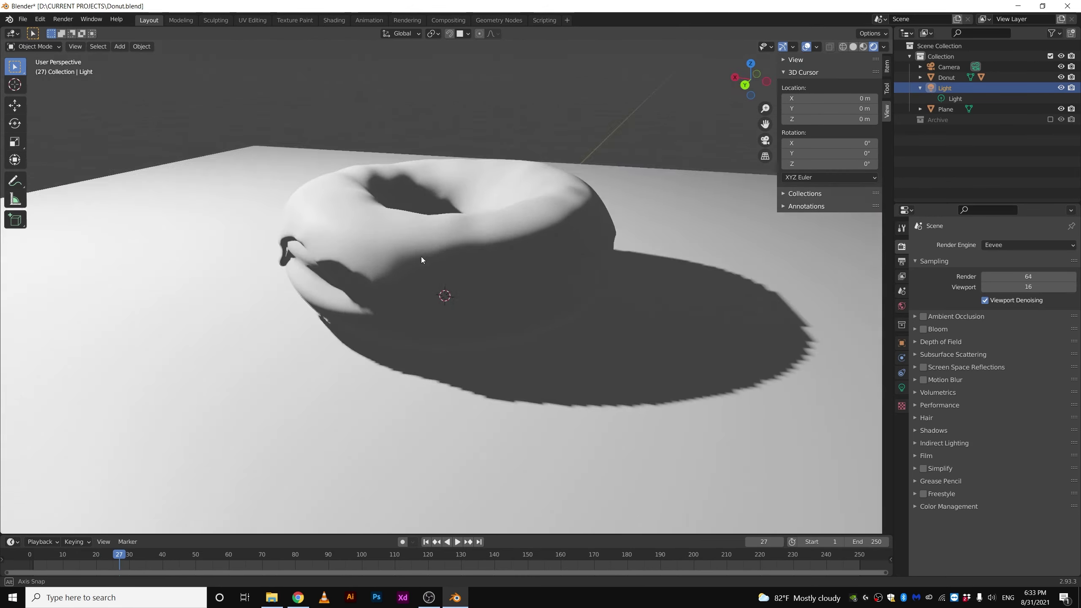
# - Switch the render engine to Cycles
pyautogui.click(1028, 244)
pyautogui.click(1013, 275)
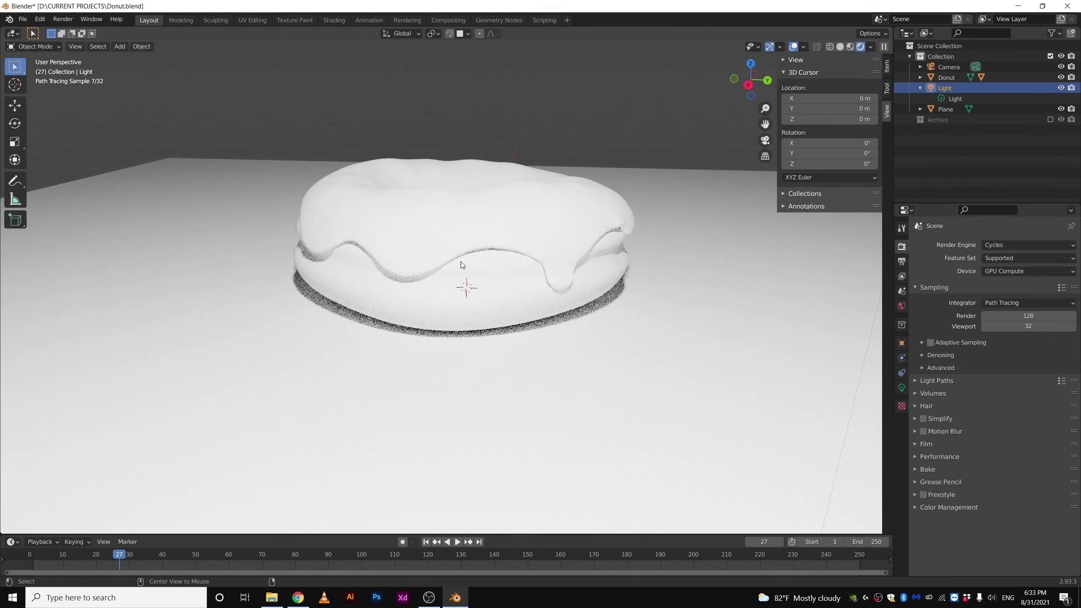
pyautogui.moveTo(510, 260)
pyautogui.mouseDown(button='middle')
pyautogui.moveTo(554, 254)
pyautogui.moveTo(504, 237)
pyautogui.moveTo(510, 426)
pyautogui.moveTo(507, 296)
pyautogui.mouseUp(button='middle')
pyautogui.scroll(-4, 510, 426)
pyautogui.scroll(3, 507, 296)
pyautogui.scroll(2, 450, 265)
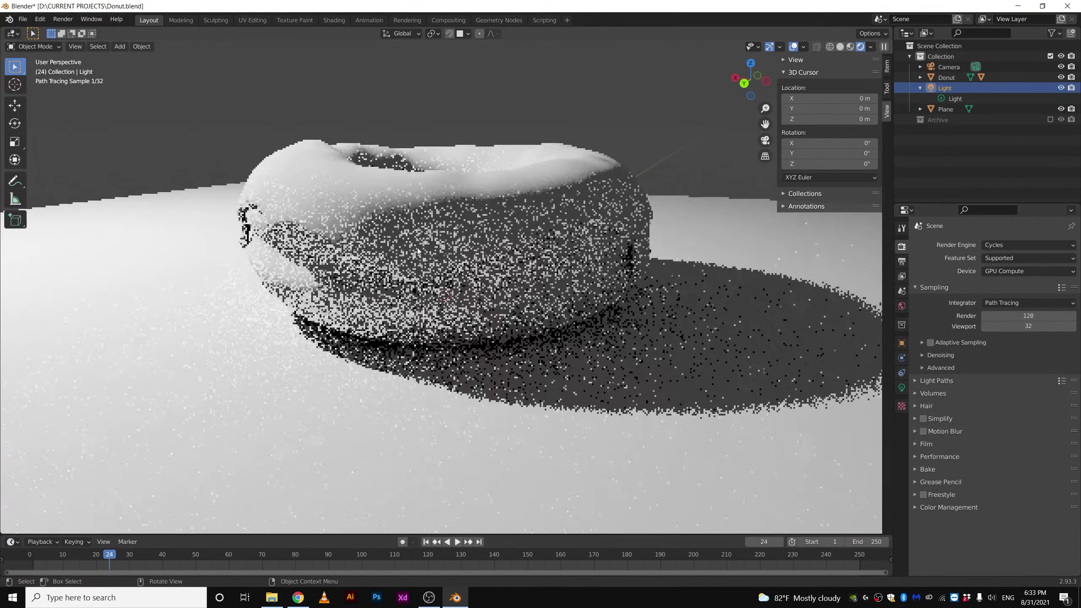
# - Set the device to GPU Compute, enable Adaptive Sampling, and raise Viewport samples by one
pyautogui.click(1029, 302)
pyautogui.click(980, 288)
pyautogui.click(1029, 271)
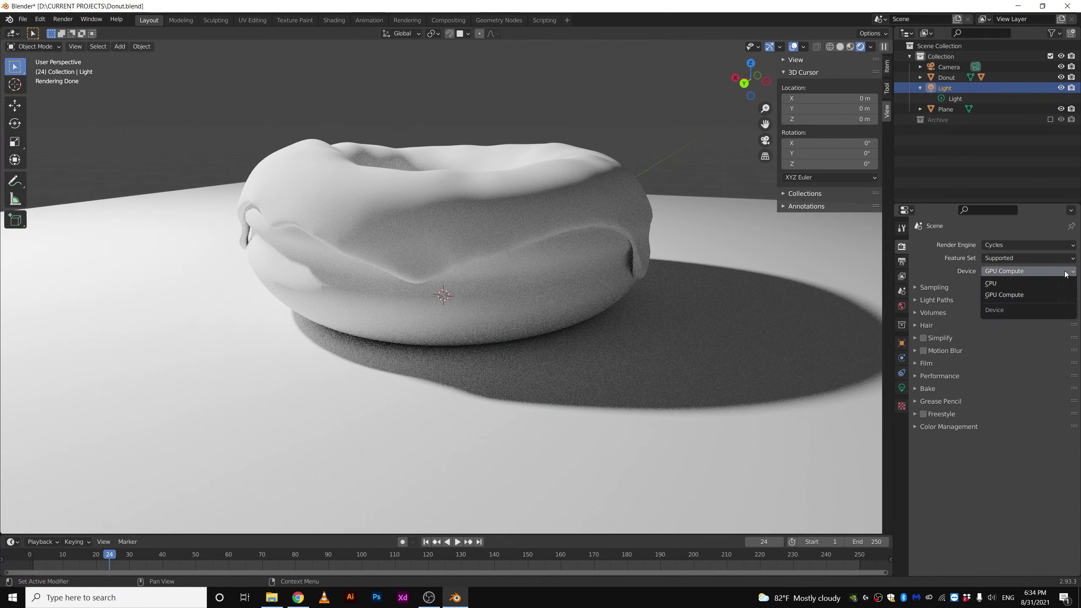
pyautogui.click(932, 288)
pyautogui.click(929, 343)
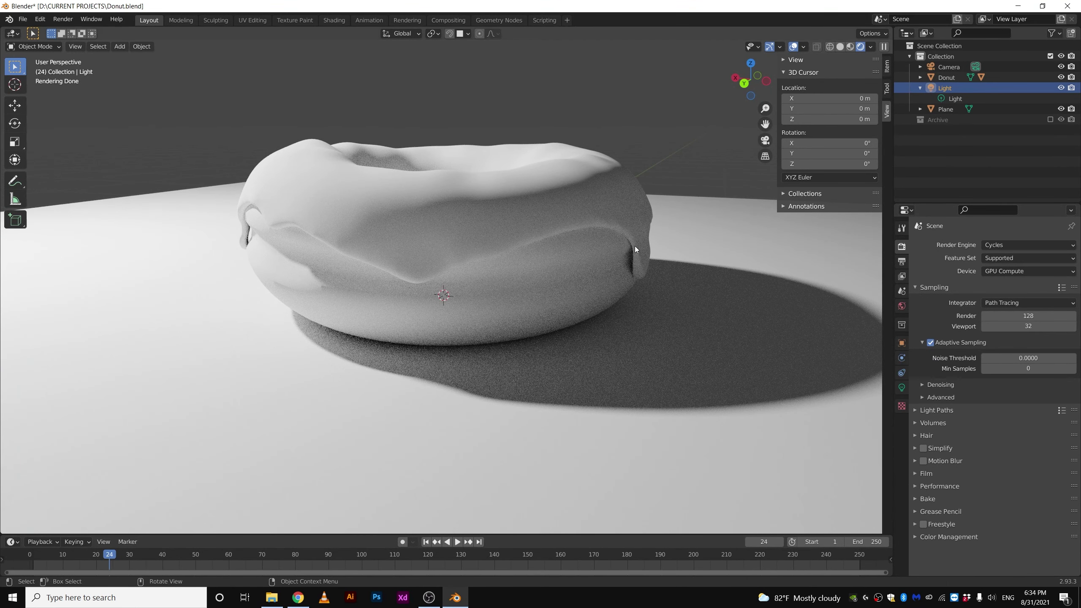
pyautogui.click(1073, 327)
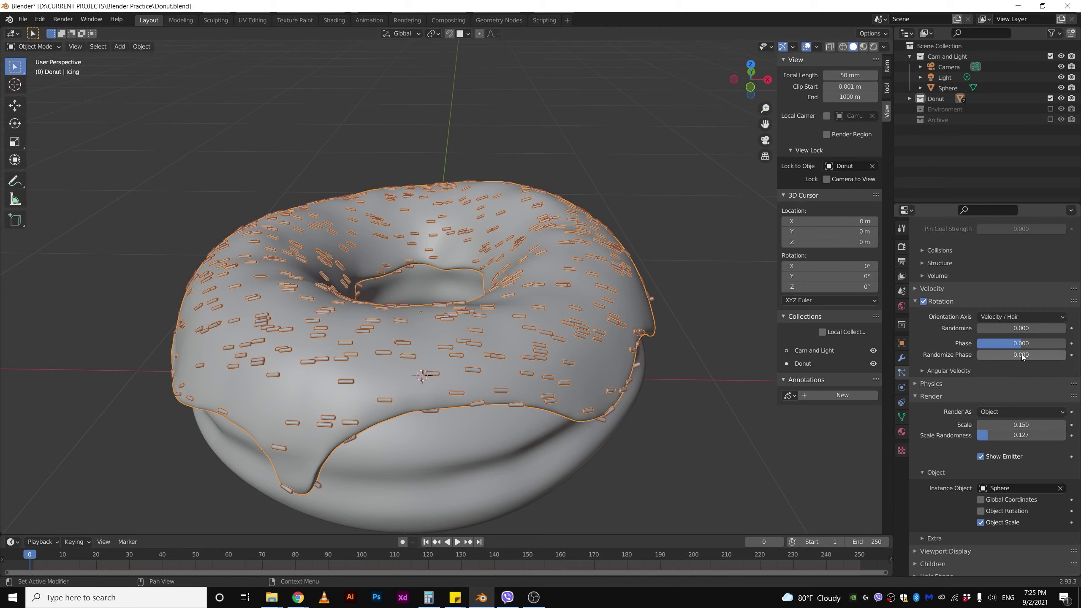
# - Randomize the sprinkles' phase, set Orientation Axis to Normal, and adjust their rotation phase
pyautogui.moveTo(1022, 354)
pyautogui.mouseDown()
pyautogui.moveTo(1056, 354)
pyautogui.moveTo(980, 345)
pyautogui.mouseUp()
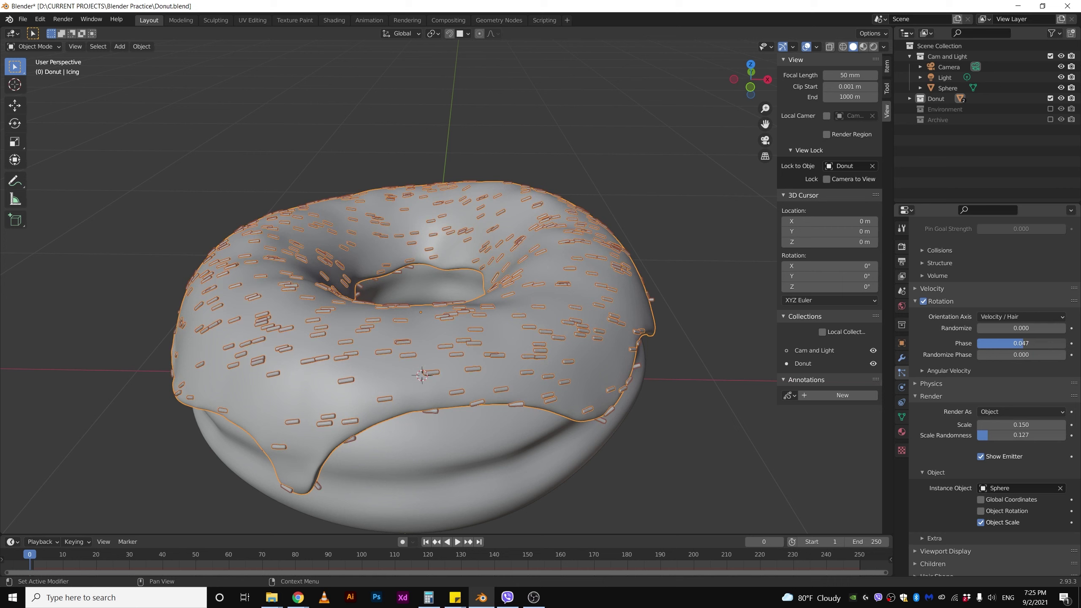
pyautogui.moveTo(980, 345); pyautogui.dragTo(1020, 343)
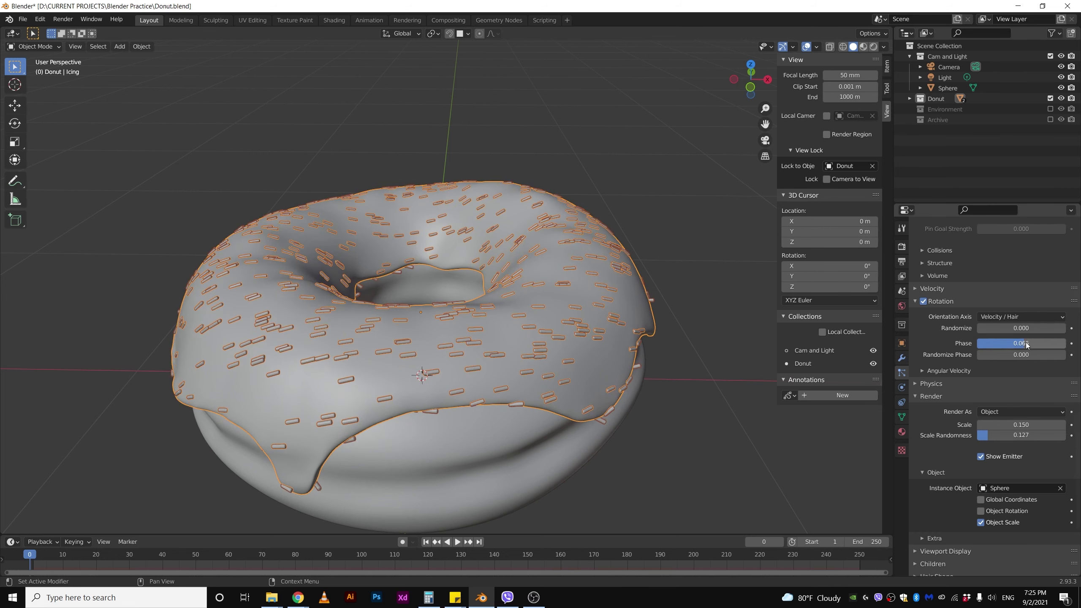
pyautogui.click(1020, 320)
pyautogui.click(1015, 341)
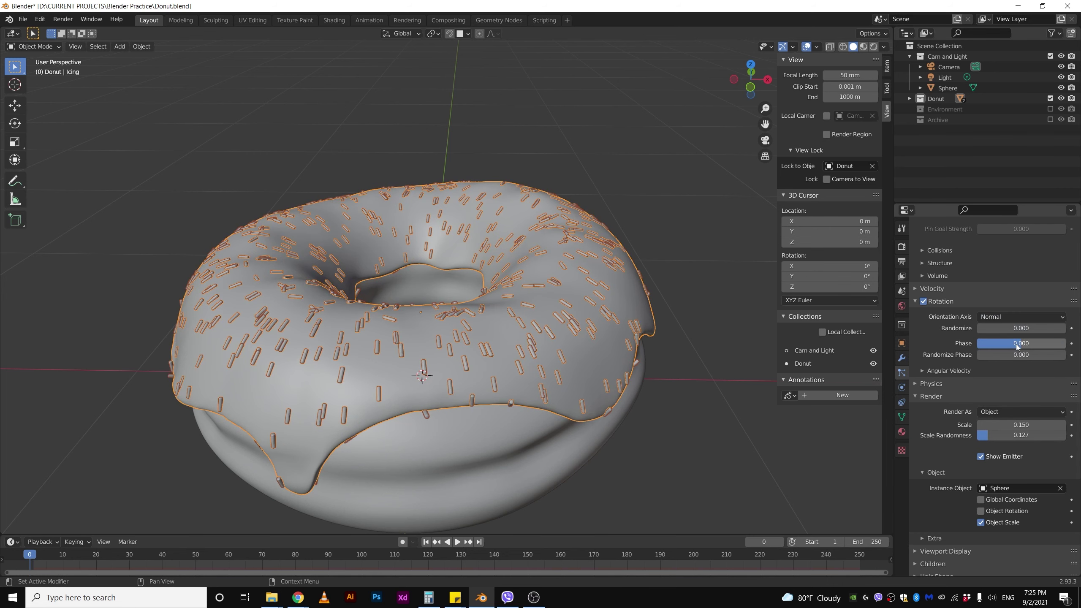
pyautogui.moveTo(1017, 343)
pyautogui.mouseDown()
pyautogui.moveTo(1058, 355)
pyautogui.moveTo(1047, 355)
pyautogui.mouseUp()
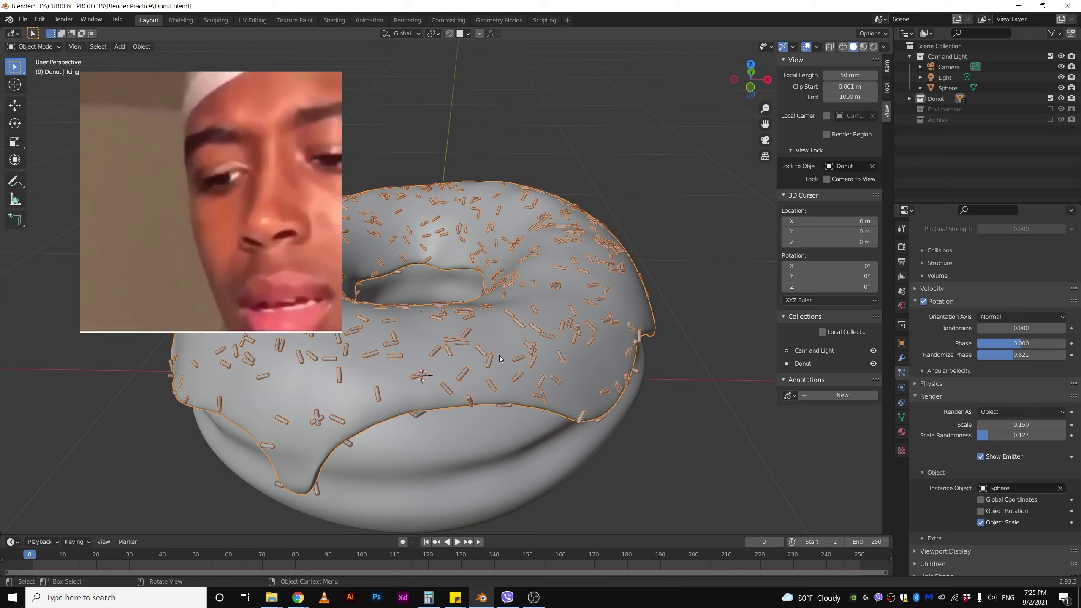
pyautogui.moveTo(404, 323); pyautogui.dragTo(38, 308, button='middle')
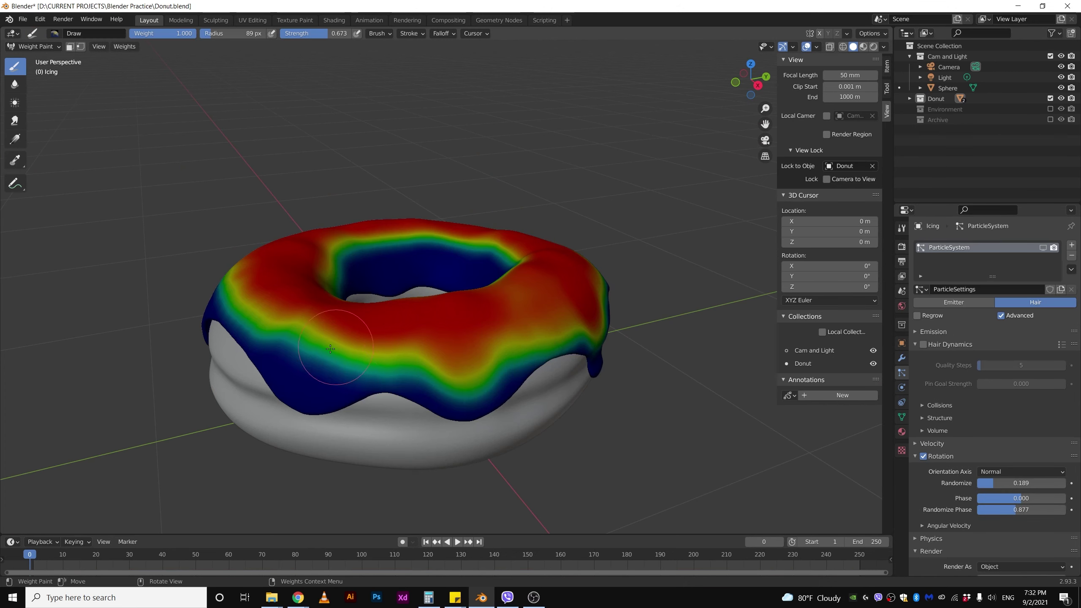
# - Paint red weight over the icing's front, green bands, yellow-green drip and blue-green edge
pyautogui.moveTo(330, 348); pyautogui.dragTo(292, 344)
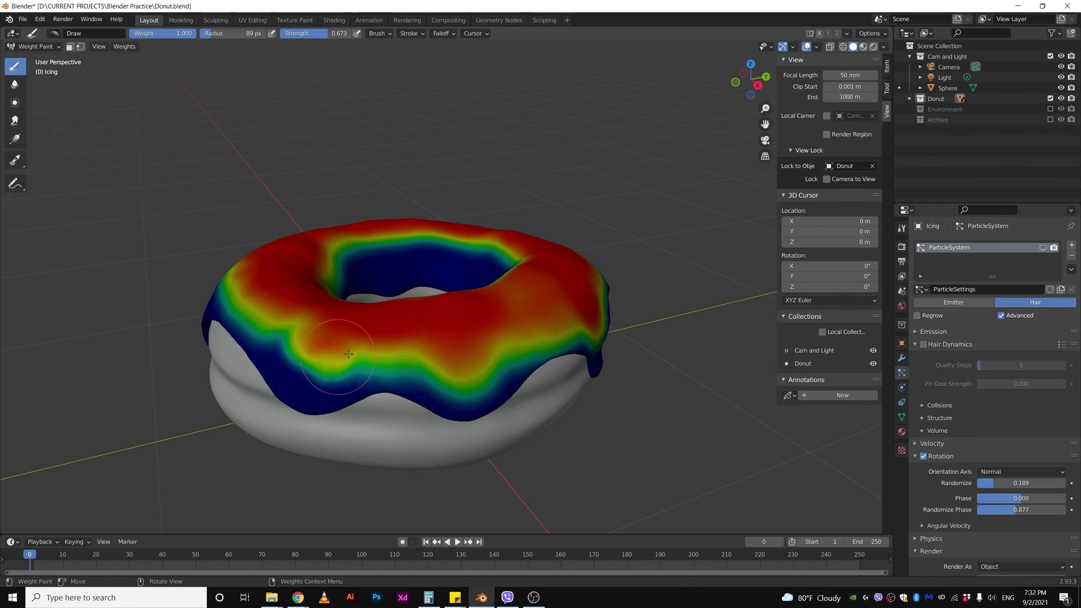
pyautogui.moveTo(361, 338); pyautogui.dragTo(335, 333)
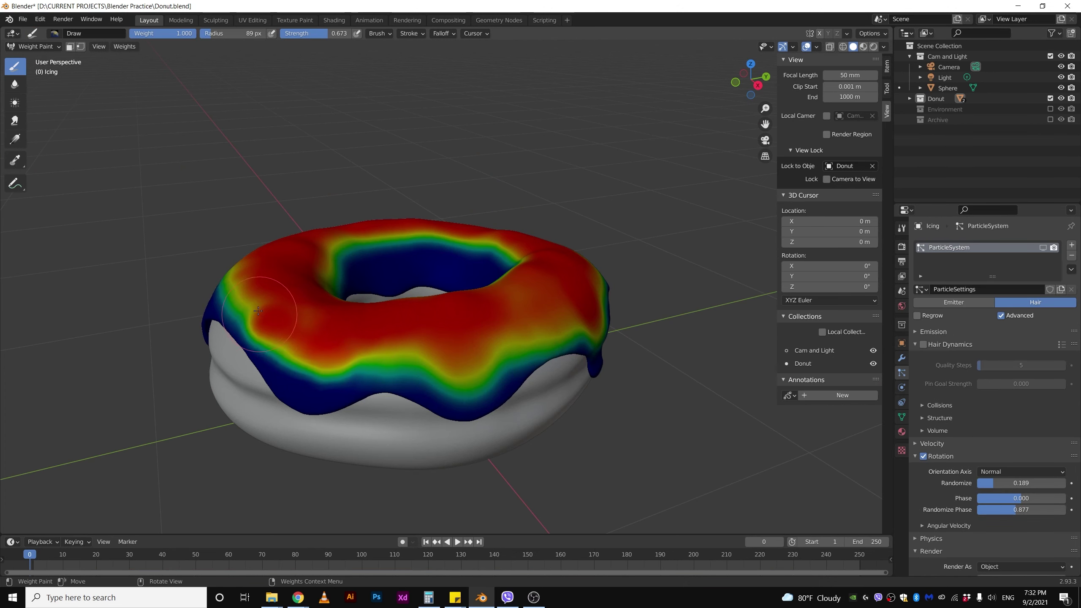
pyautogui.moveTo(263, 297); pyautogui.dragTo(389, 393, button='middle')
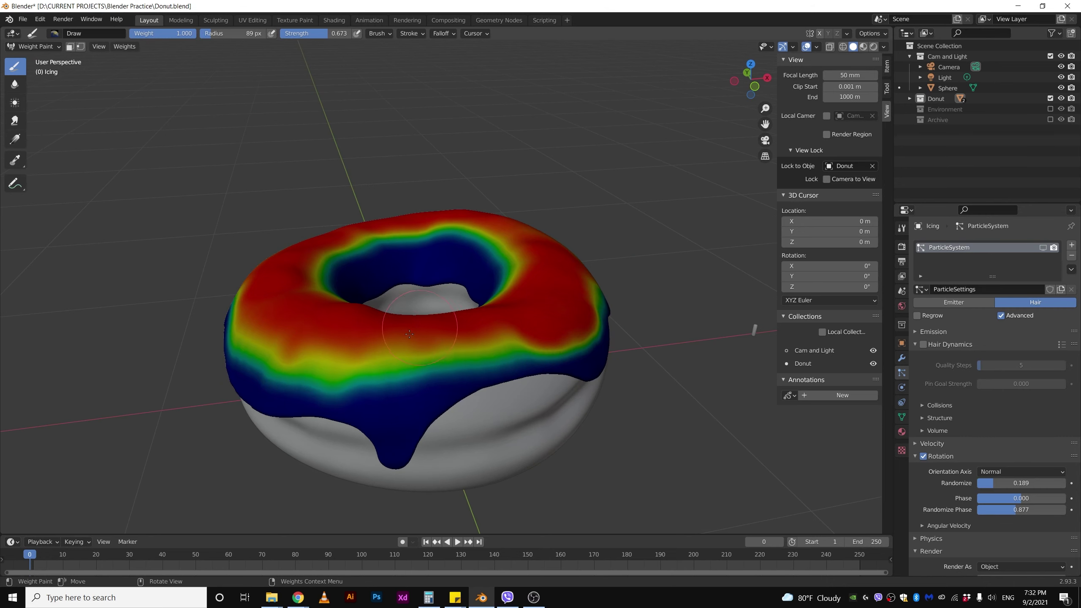
pyautogui.moveTo(392, 376); pyautogui.dragTo(392, 400)
pyautogui.moveTo(364, 367); pyautogui.dragTo(304, 347)
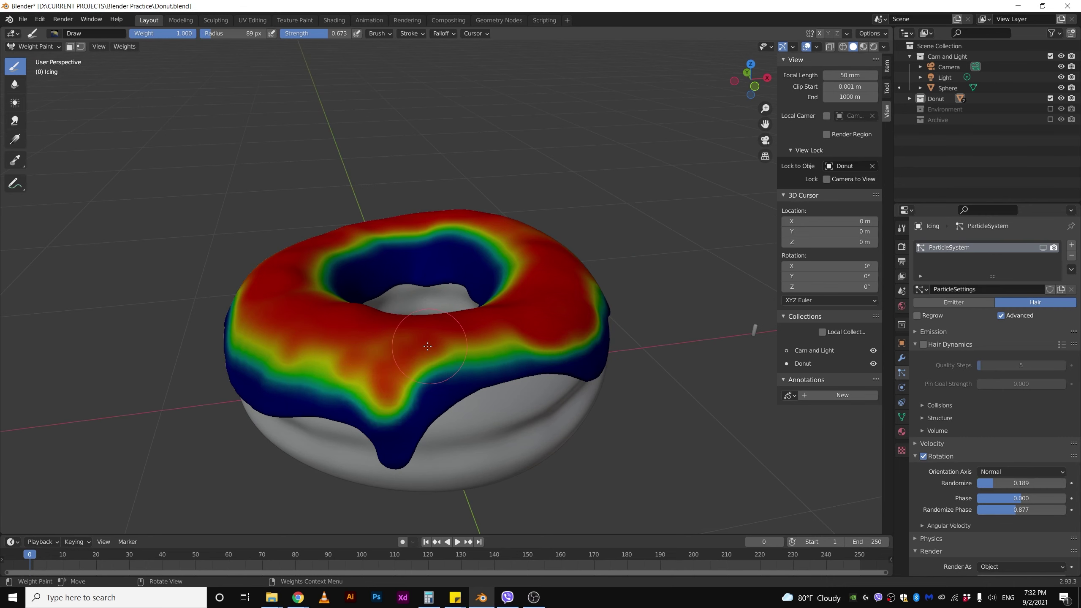
pyautogui.moveTo(396, 415); pyautogui.dragTo(490, 346, button='middle')
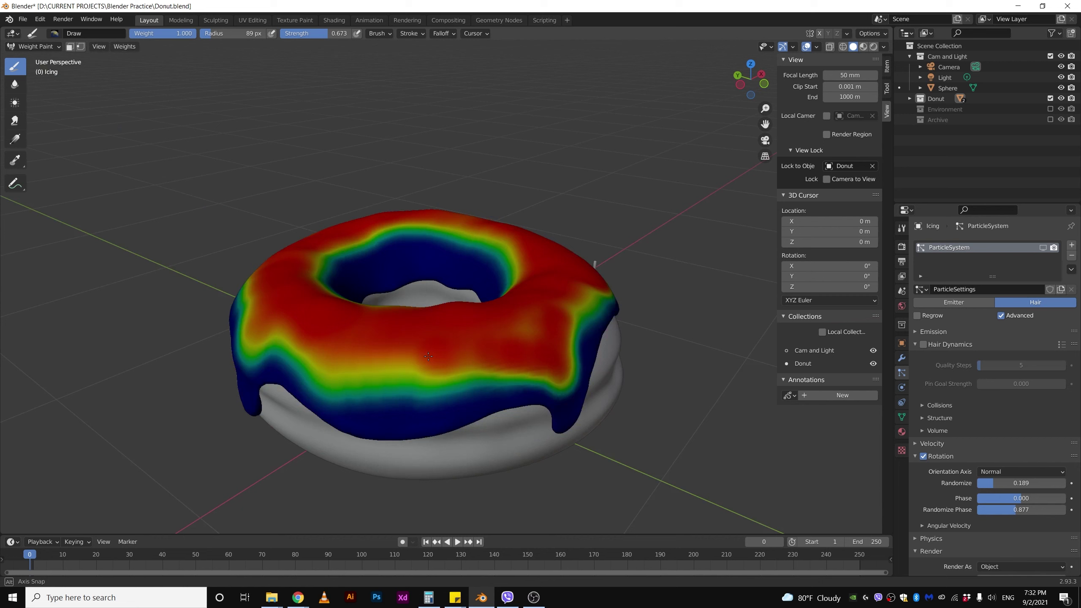
pyautogui.moveTo(557, 330); pyautogui.dragTo(477, 350)
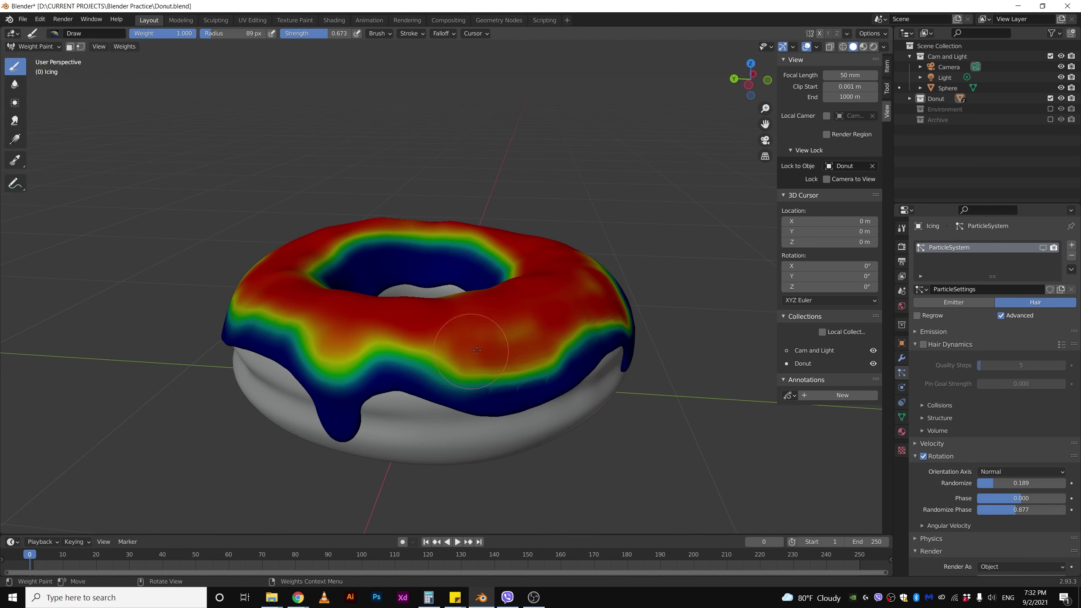
pyautogui.moveTo(343, 344); pyautogui.dragTo(264, 310)
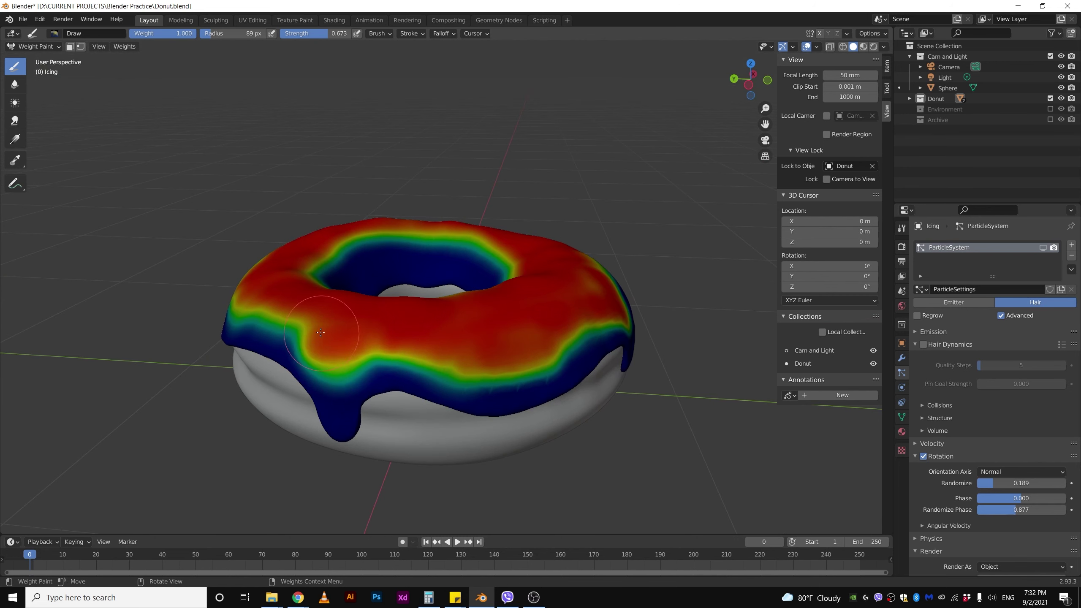
pyautogui.moveTo(360, 331); pyautogui.dragTo(372, 372, button='middle')
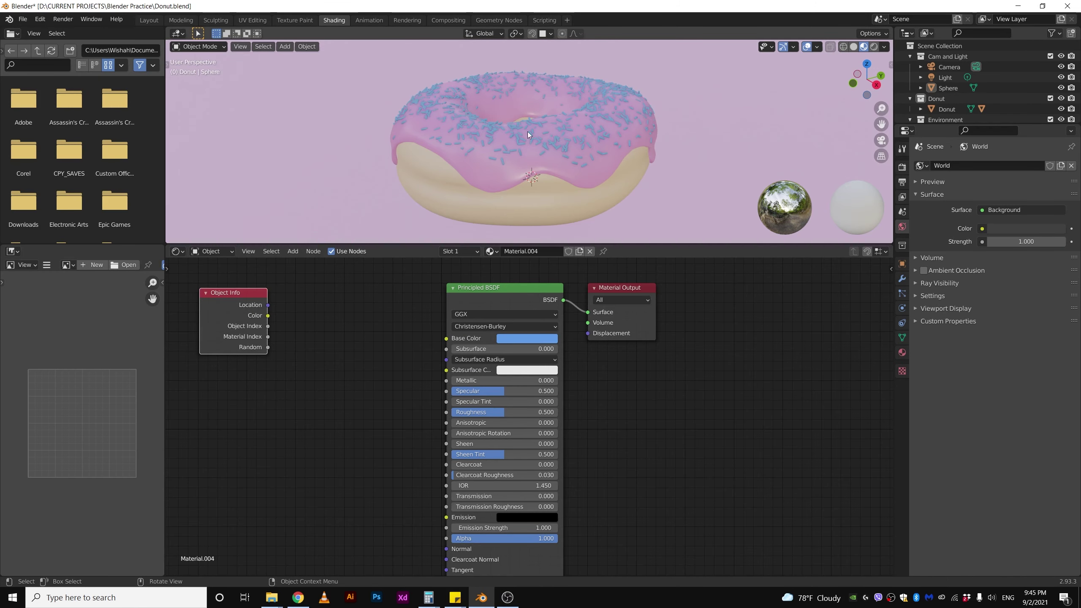
pyautogui.scroll(2, 541, 120)
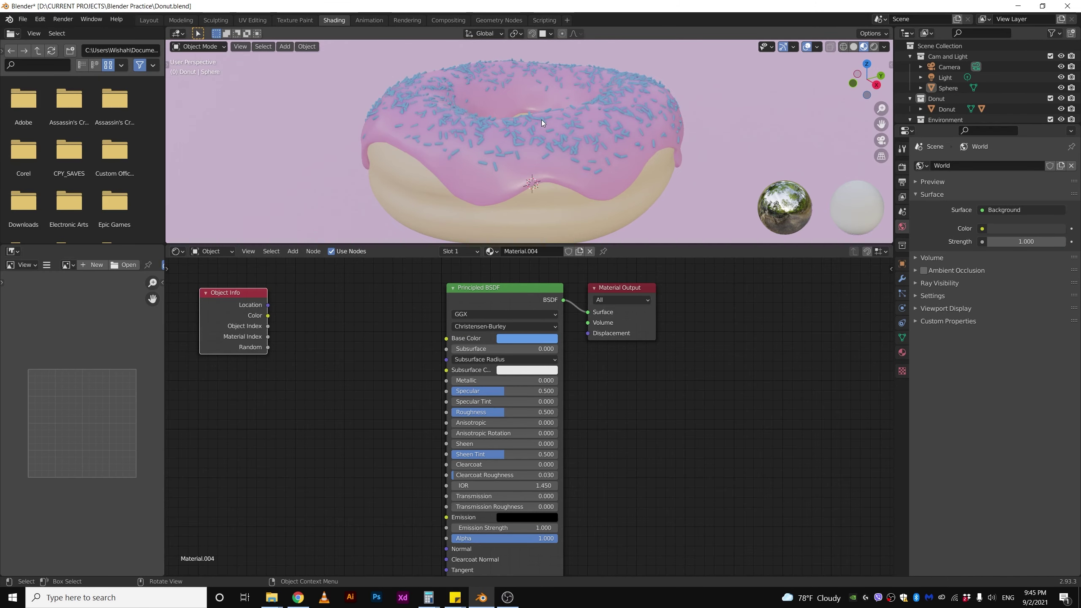
# - Switch the viewport to Rendered view and select the ramp's yellow and red colour stops
pyautogui.click(875, 47)
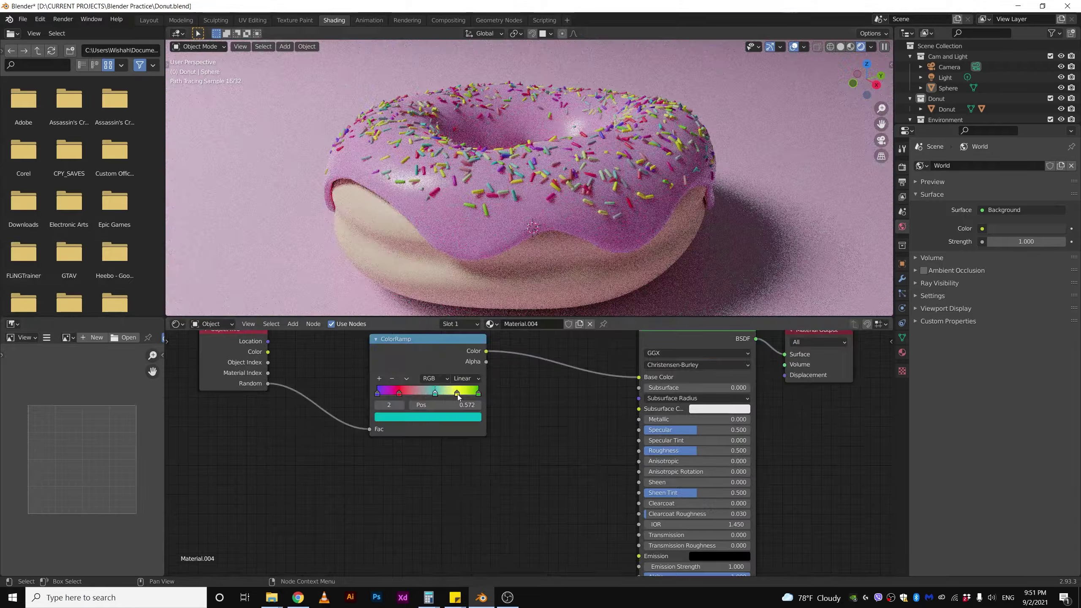
pyautogui.click(462, 395)
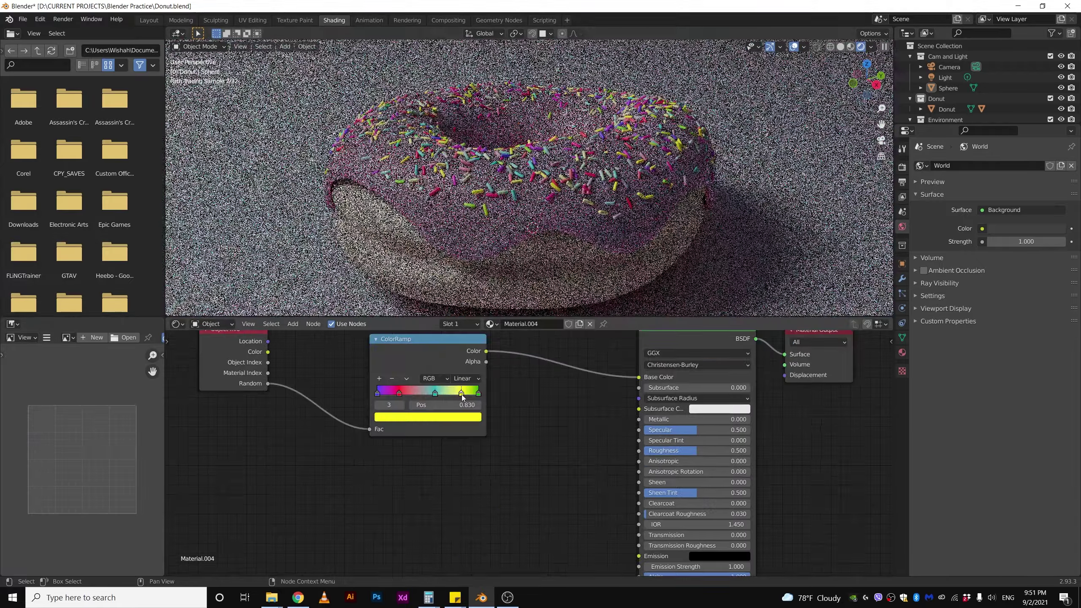
pyautogui.click(403, 394)
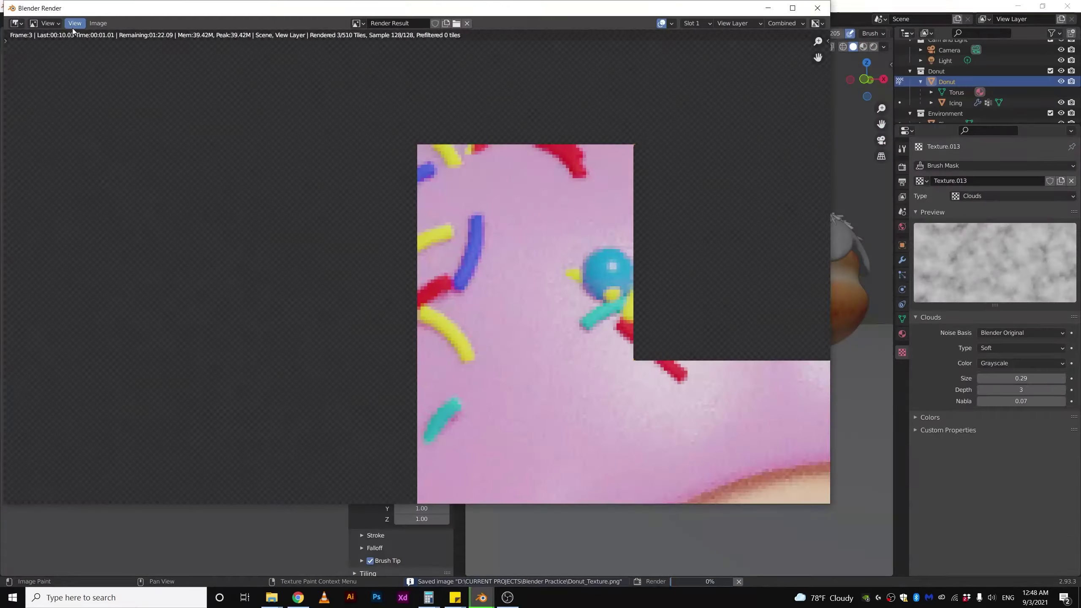
pyautogui.scroll(-2, 328, 237)
pyautogui.scroll(-3, 328, 237)
pyautogui.scroll(-2, 327, 236)
pyautogui.scroll(1, 328, 236)
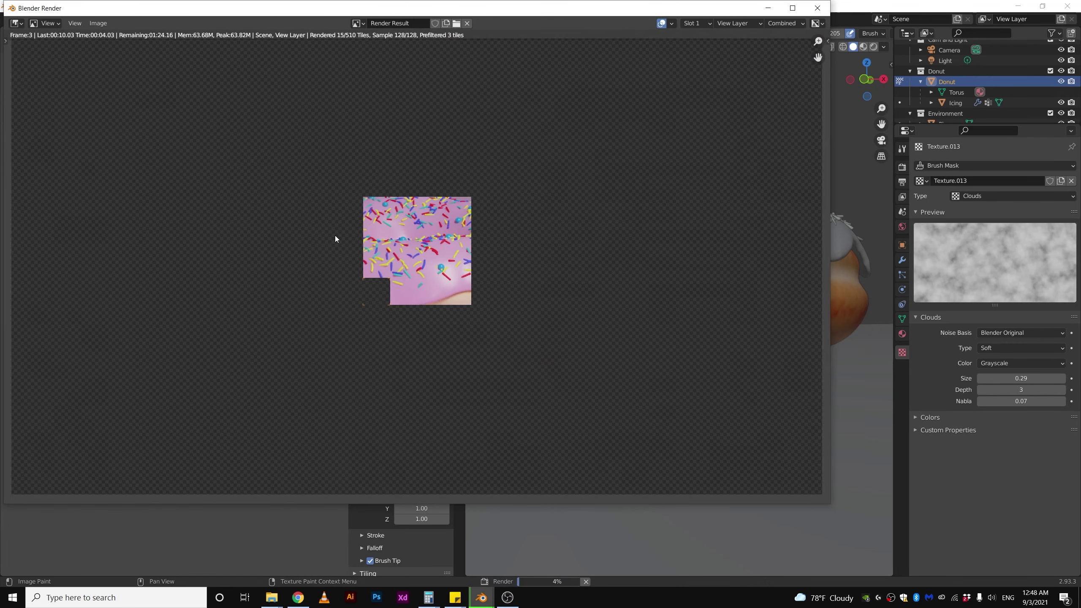
pyautogui.scroll(1, 335, 235)
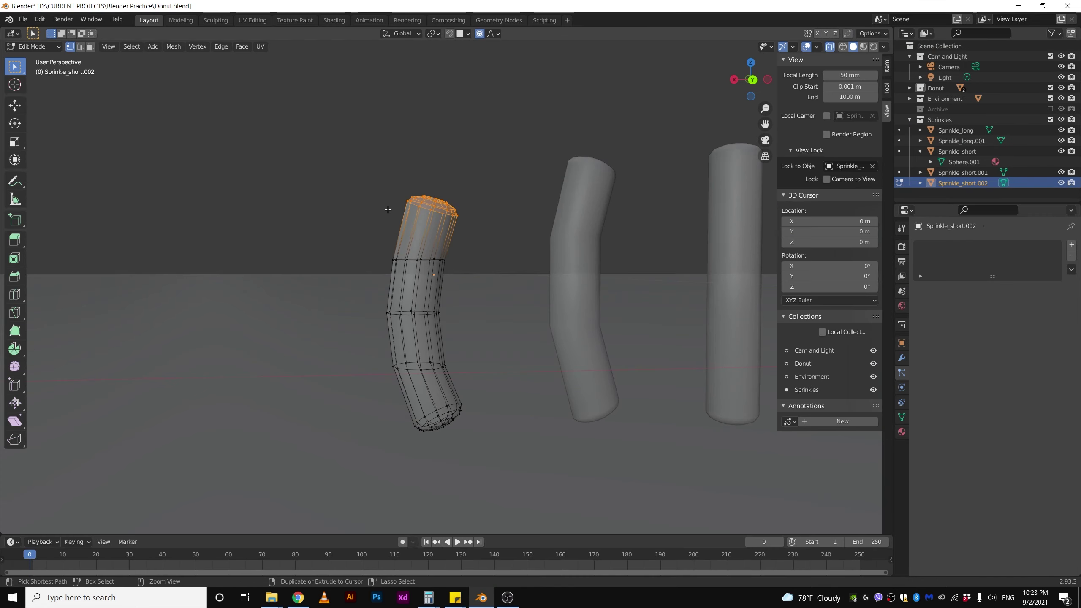
# - Rotate the sprinkle's top edge loop and shift its middle loop to curve it
pyautogui.moveTo(468, 192); pyautogui.dragTo(439, 177, button='middle')
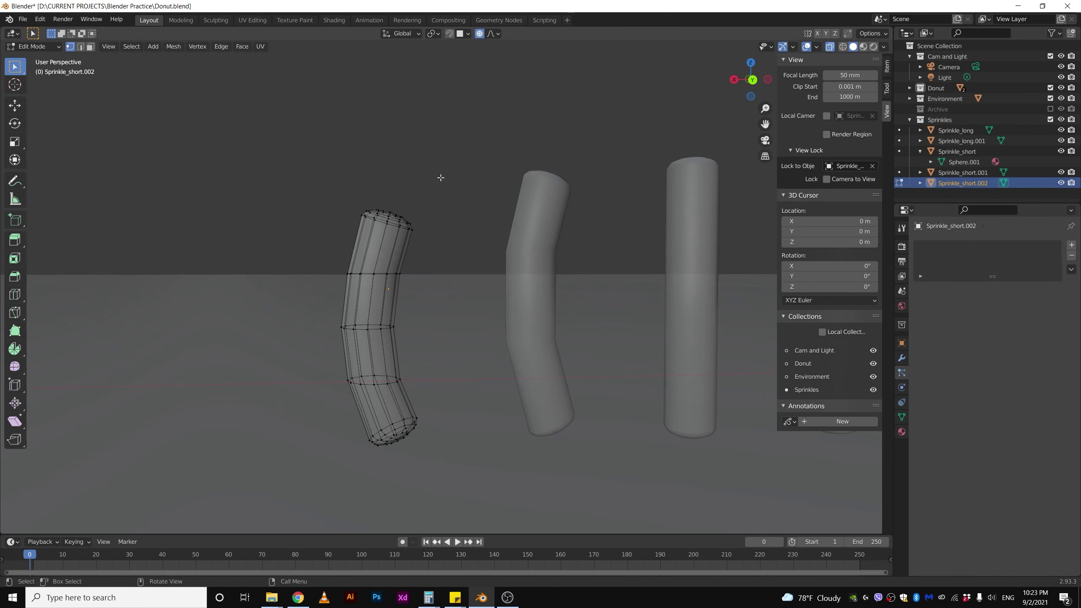
pyautogui.press('r')
pyautogui.click(323, 229)
pyautogui.press('g')
pyautogui.press('Escape')
pyautogui.keyDown('alt'); pyautogui.click(384, 328); pyautogui.keyUp('alt')
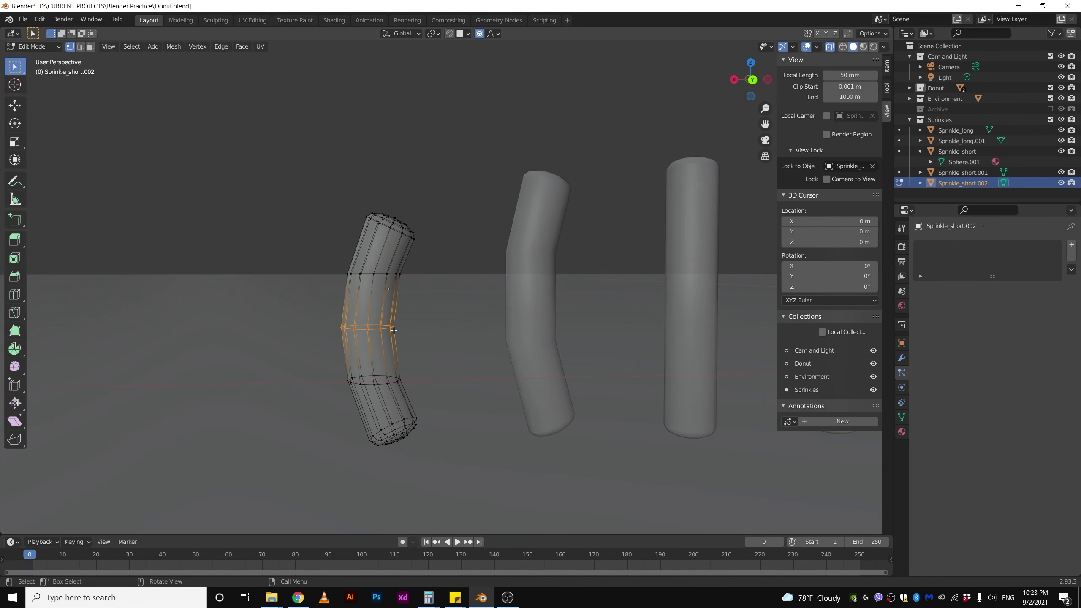
pyautogui.press('g')
pyautogui.click(386, 329)
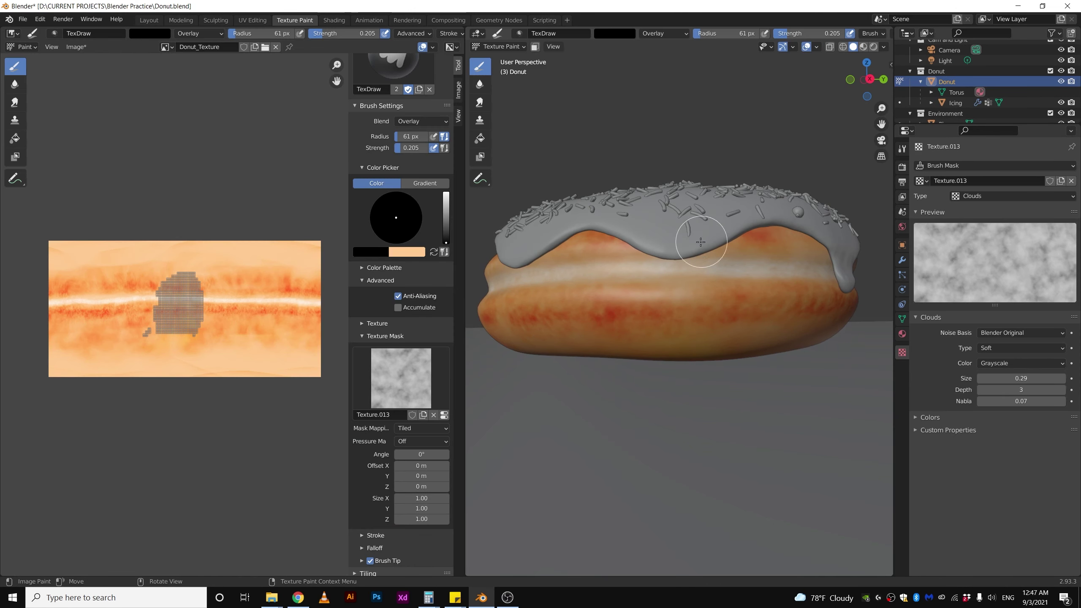
pyautogui.moveTo(639, 327); pyautogui.dragTo(716, 248, button='middle')
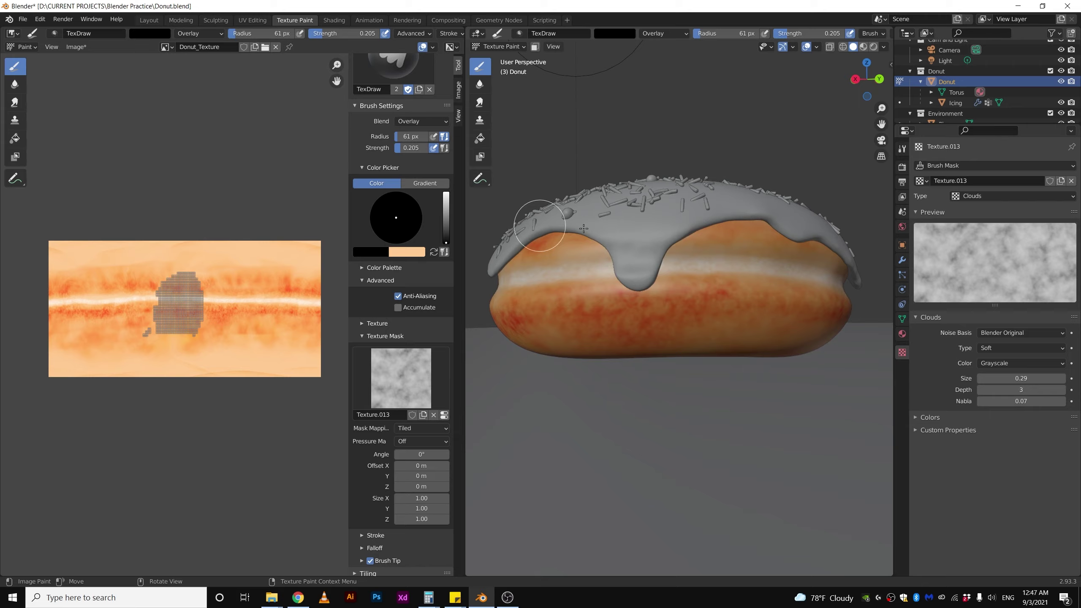
pyautogui.moveTo(805, 318); pyautogui.dragTo(625, 234, button='middle')
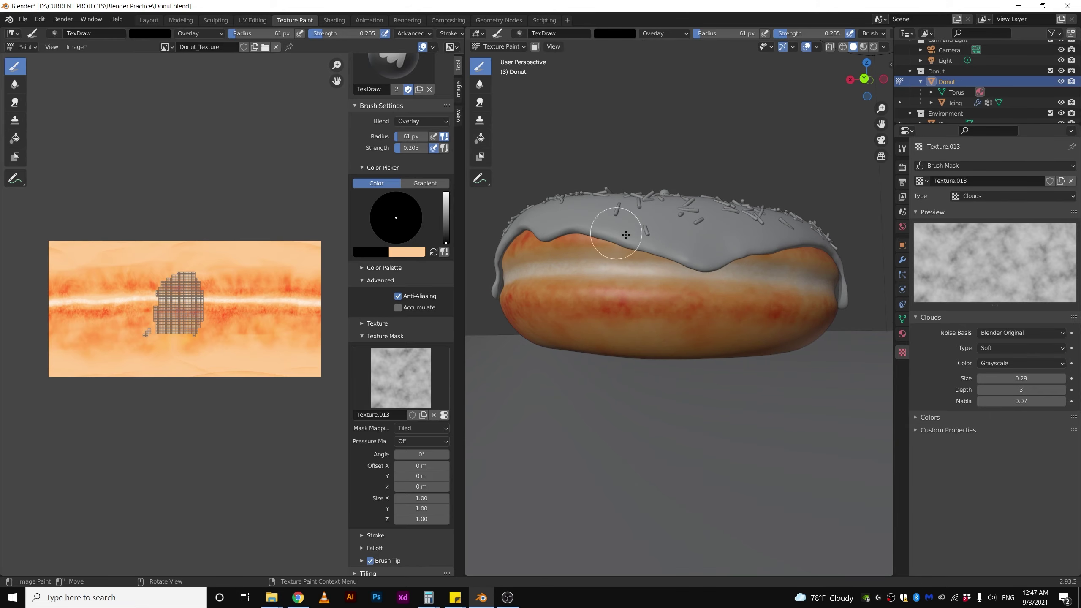
pyautogui.moveTo(766, 312); pyautogui.dragTo(651, 326, button='middle')
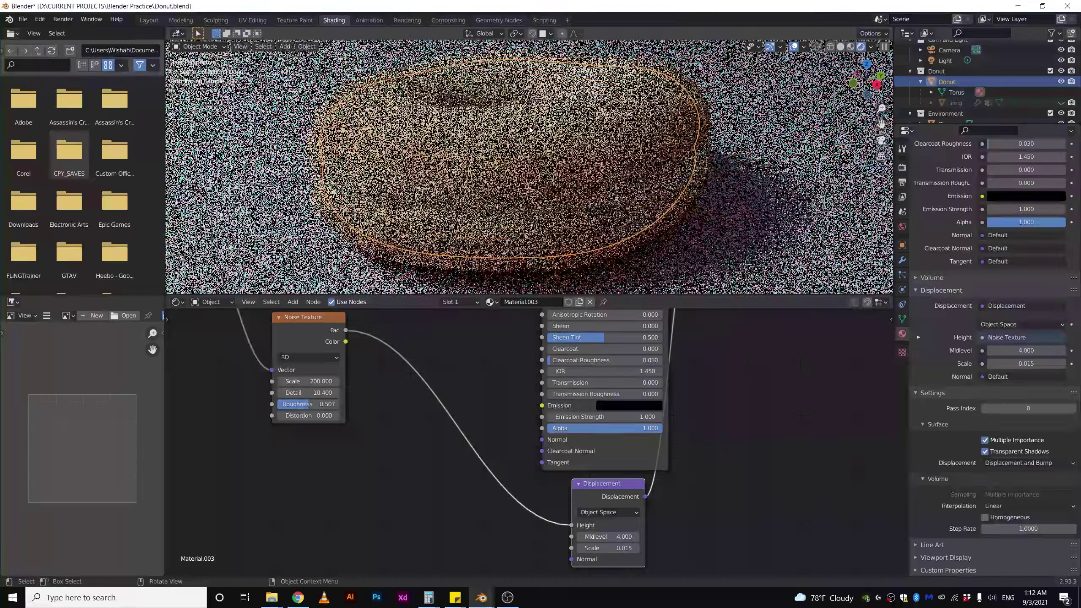
pyautogui.scroll(2, 530, 129)
pyautogui.scroll(2, 529, 129)
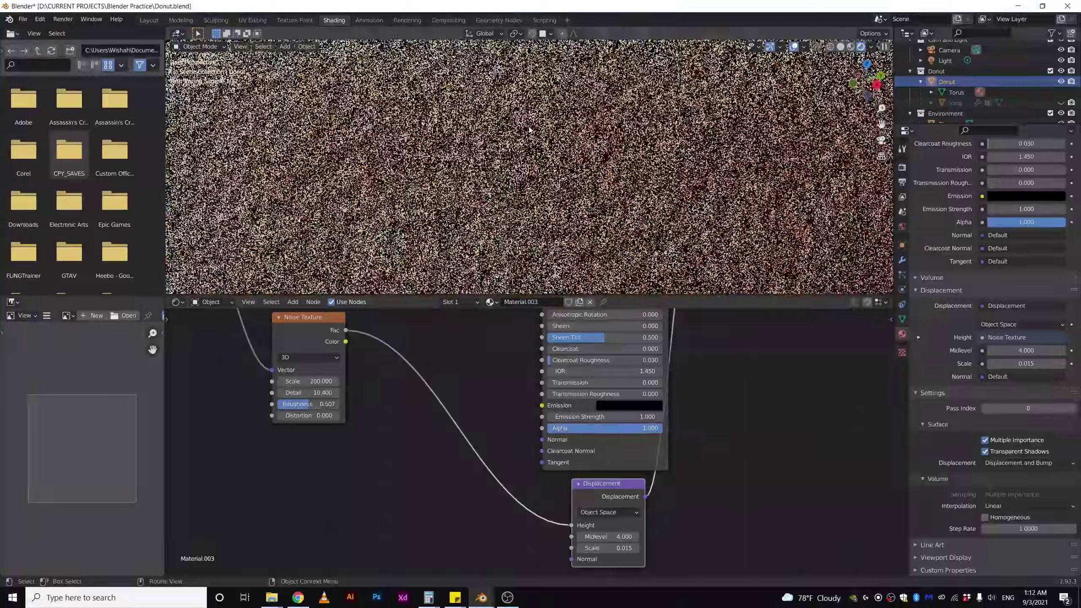
pyautogui.scroll(-3, 530, 129)
# - Expand Donut in the Outliner and make the Icing visible again
pyautogui.moveTo(530, 128)
pyautogui.mouseDown(button='middle')
pyautogui.moveTo(733, 104)
pyautogui.moveTo(740, 115)
pyautogui.mouseUp(button='middle')
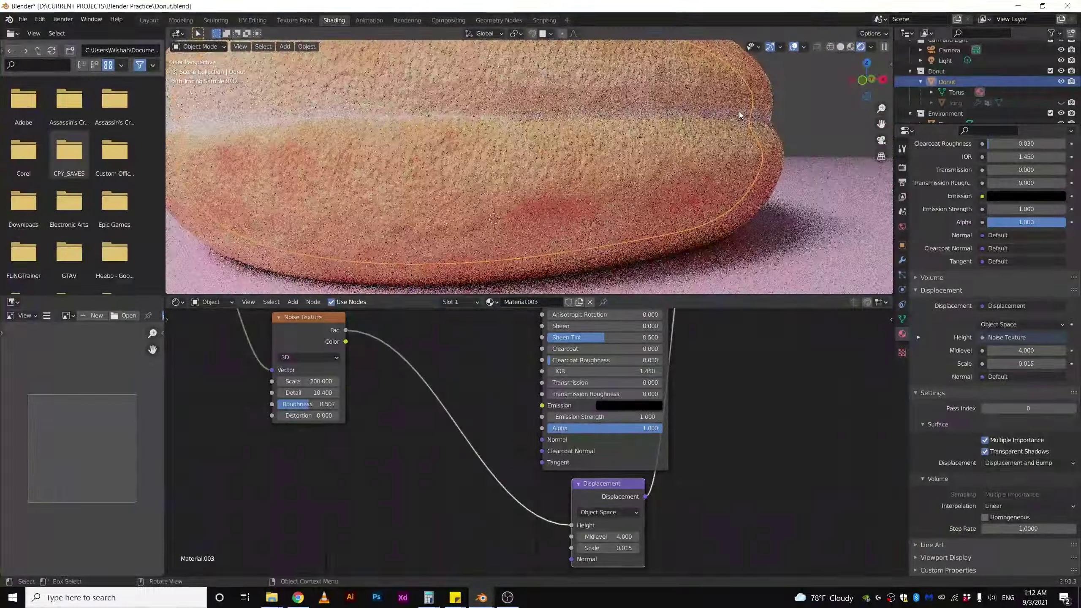
pyautogui.scroll(-3, 679, 112)
pyautogui.scroll(-2, 680, 113)
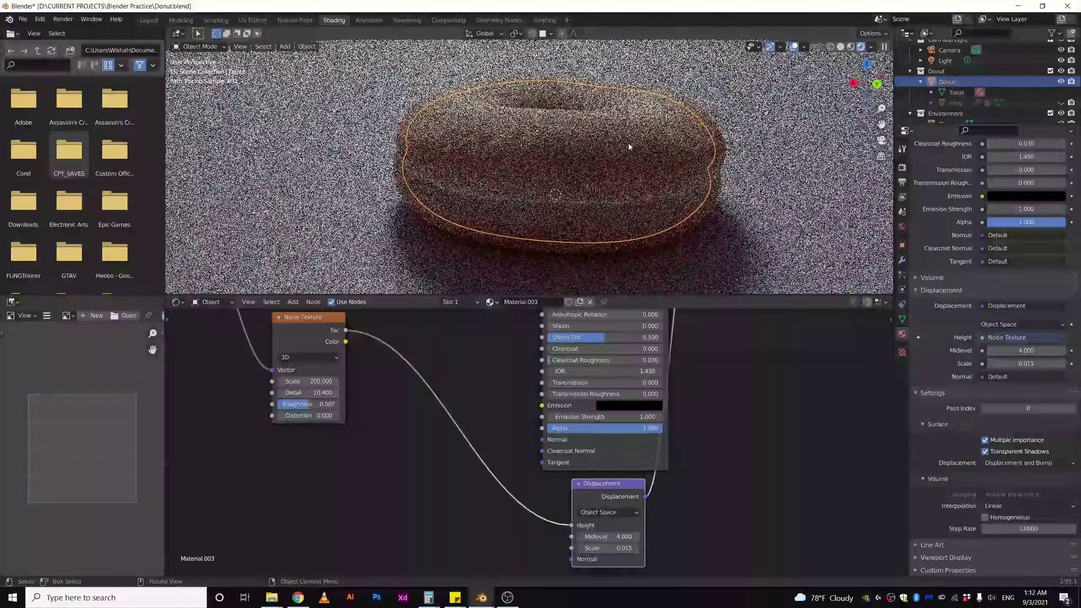
pyautogui.click(921, 83)
pyautogui.click(921, 82)
pyautogui.scroll(-1, 921, 82)
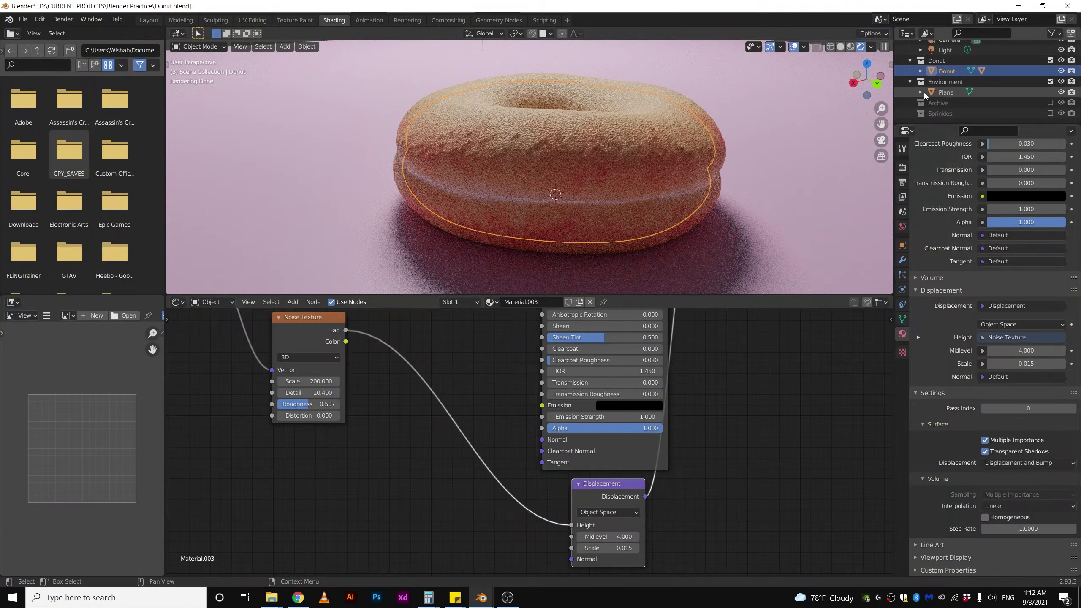
pyautogui.click(1050, 100)
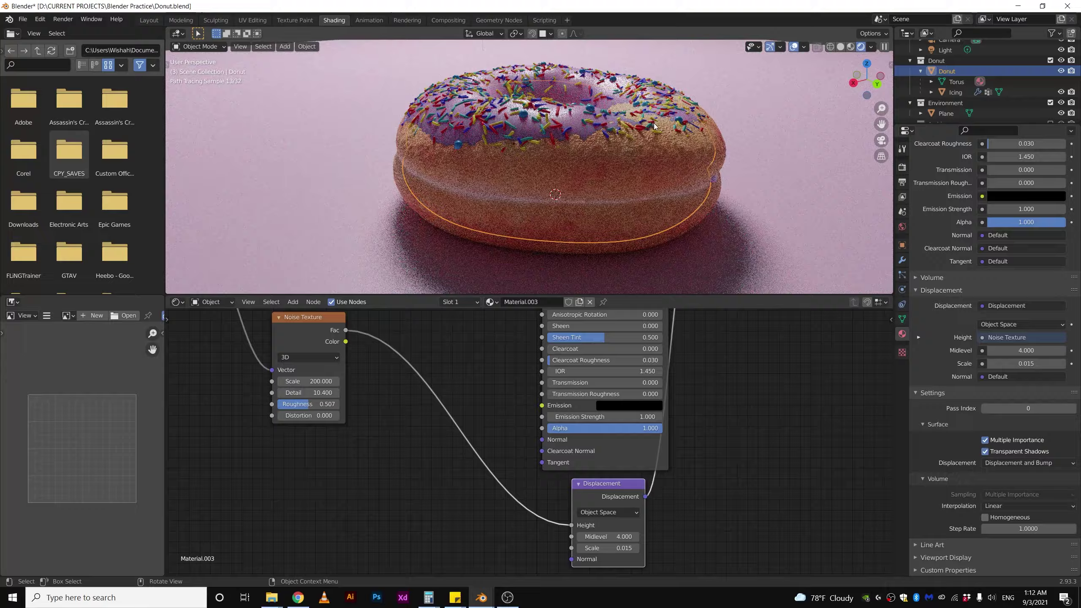
# - Set a Displacement node Midlevel below 4 and check the donut's bumps
pyautogui.moveTo(575, 118); pyautogui.dragTo(578, 149, button='middle')
pyautogui.hotkey('ctrl', 'z')
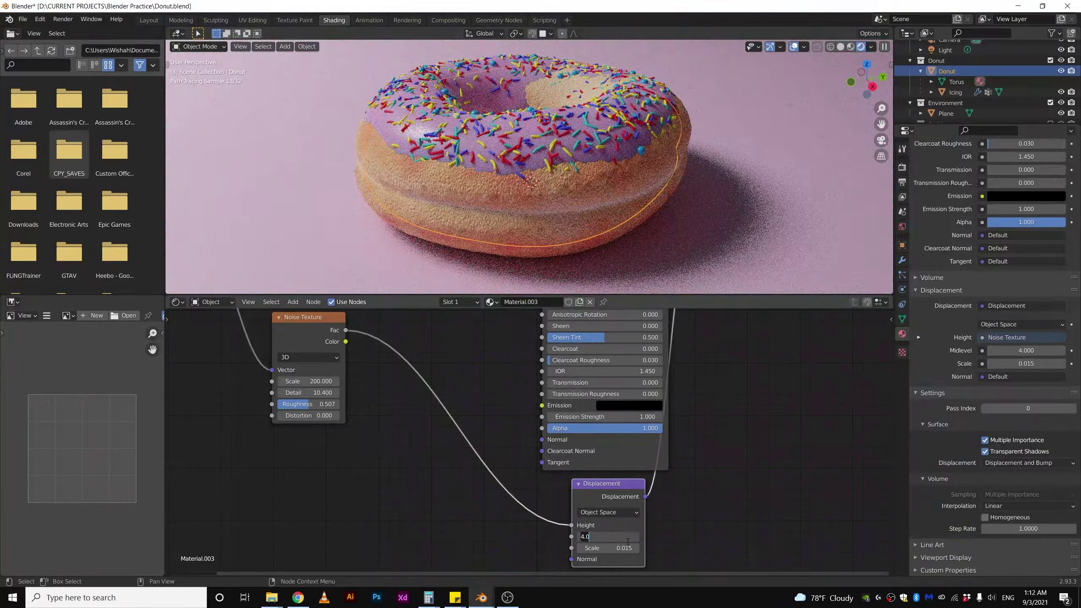
pyautogui.write('0.000')
pyautogui.hotkey('ctrl', 'z')
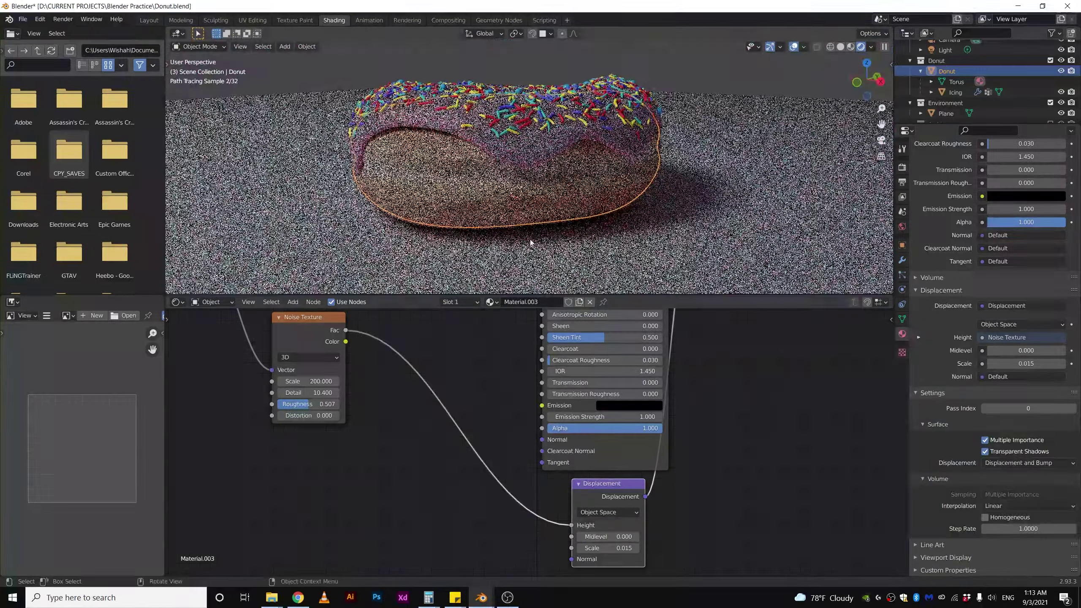
pyautogui.moveTo(659, 177)
pyautogui.mouseDown(button='middle')
pyautogui.moveTo(674, 166)
pyautogui.moveTo(237, 185)
pyautogui.mouseUp(button='middle')
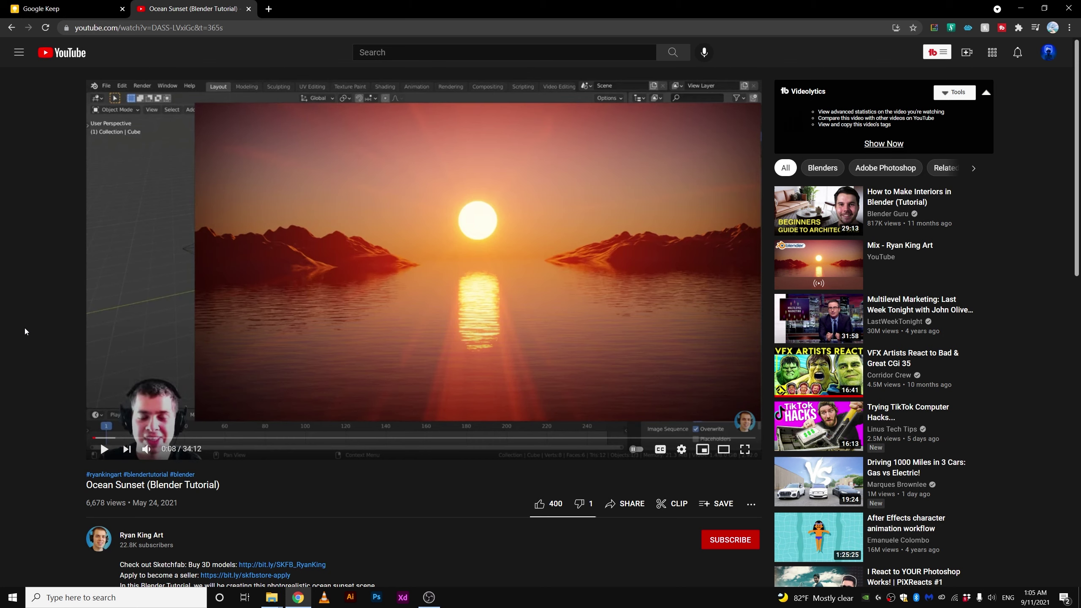
# - Return to Blender's floating donuts scene and switch the viewport to Rendered shading
pyautogui.hotkey('alt', 'Tab')
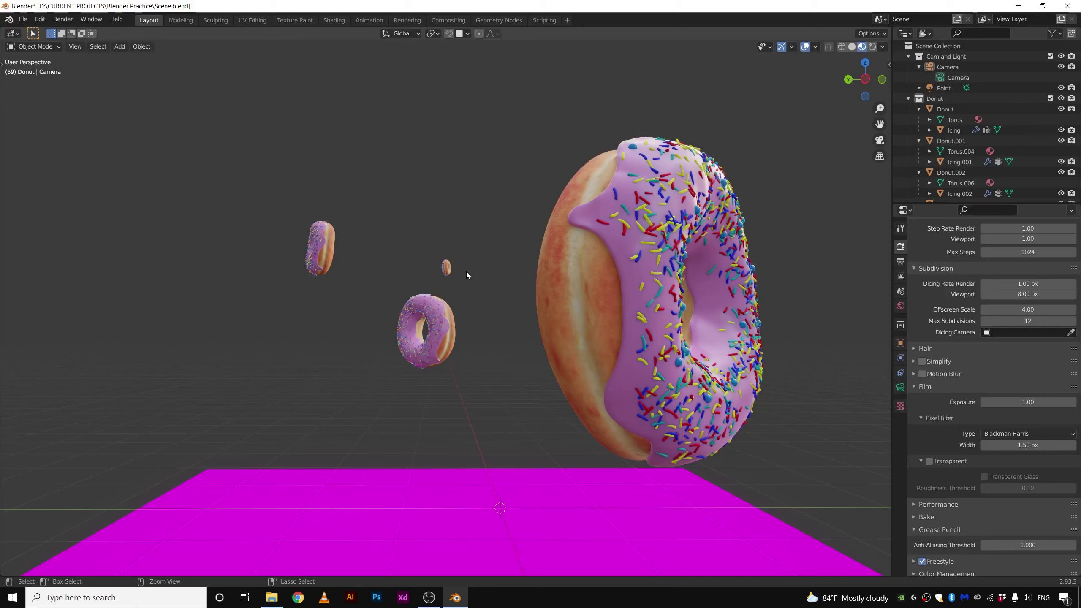
pyautogui.moveTo(478, 342); pyautogui.dragTo(479, 341, button='middle')
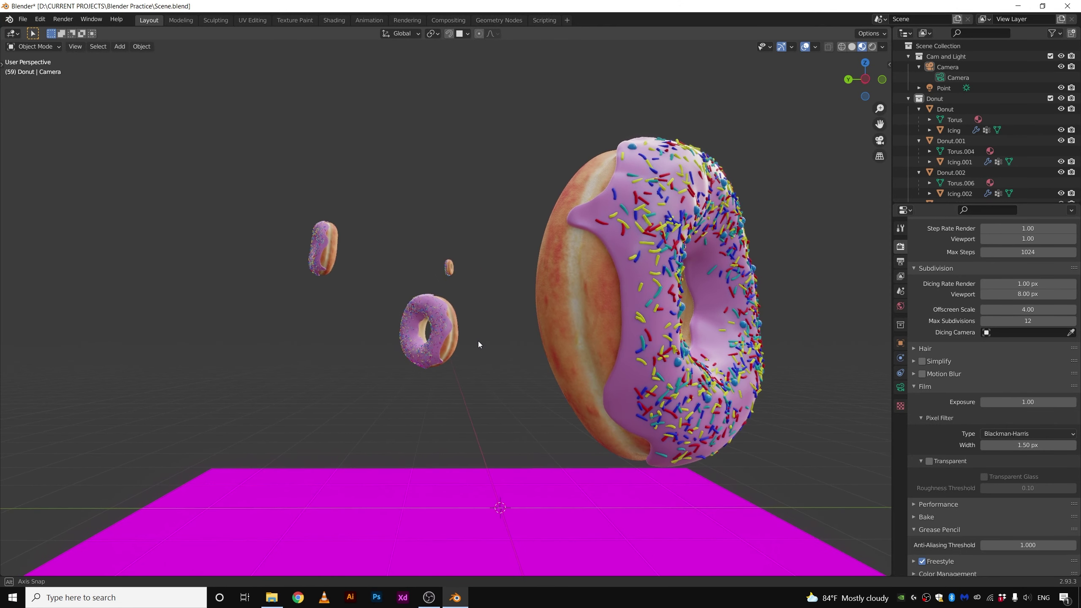
pyautogui.press('z')
pyautogui.click(613, 200)
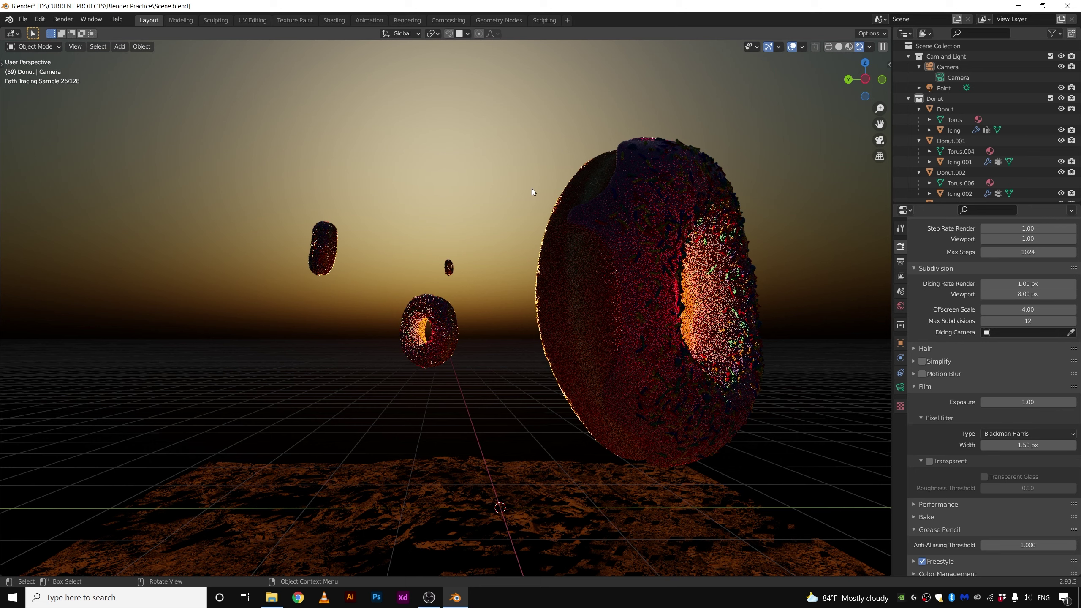
# - Select the Donut, the Environment collection and the Icing in the Outliner
pyautogui.click(955, 119)
pyautogui.scroll(-4, 954, 153)
pyautogui.click(786, 163)
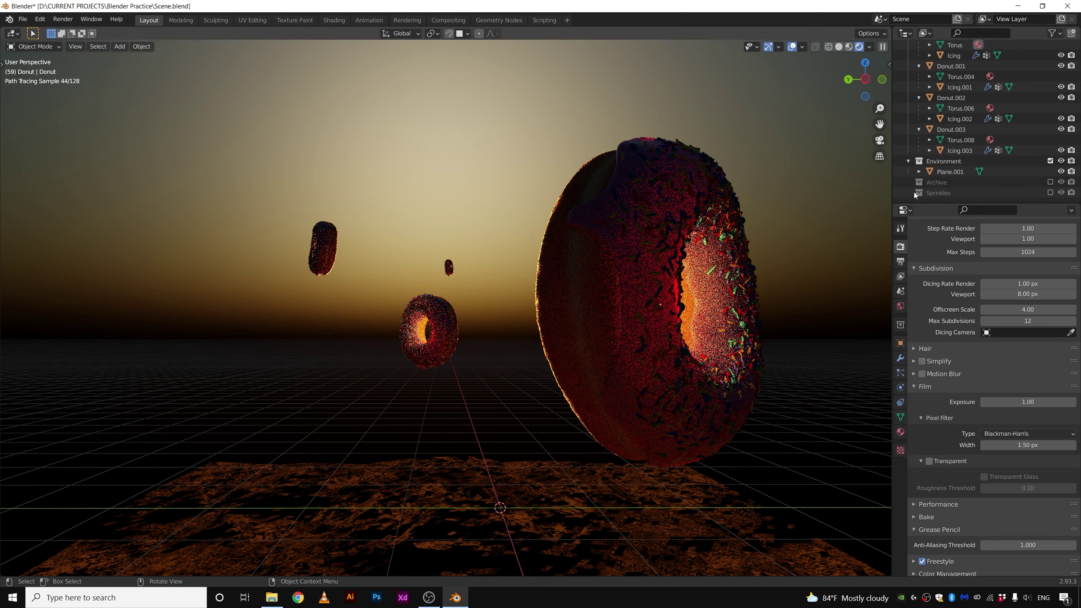
pyautogui.click(964, 160)
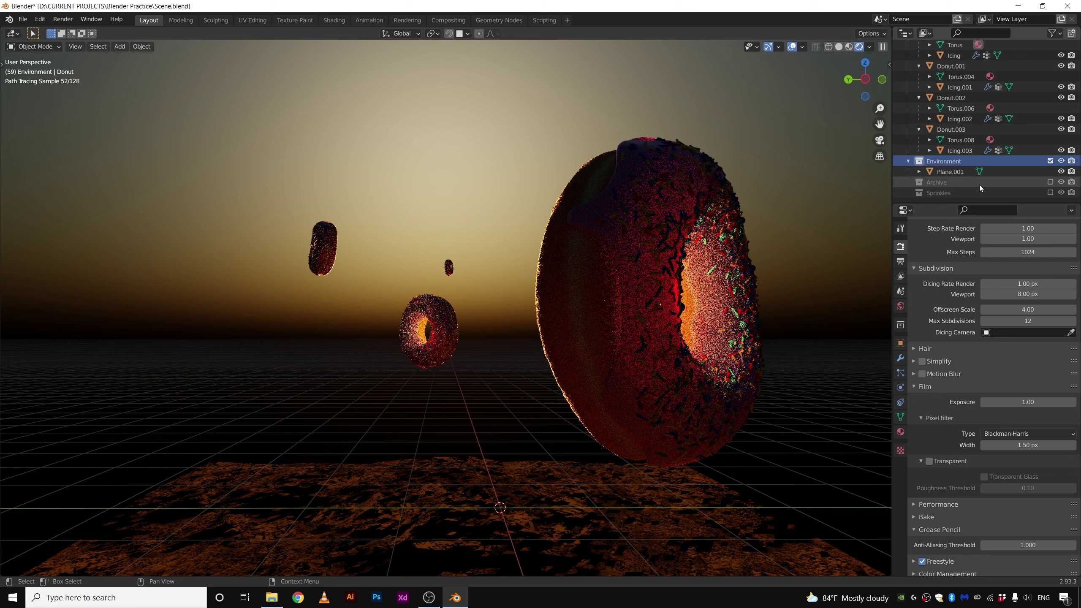
pyautogui.scroll(4, 964, 160)
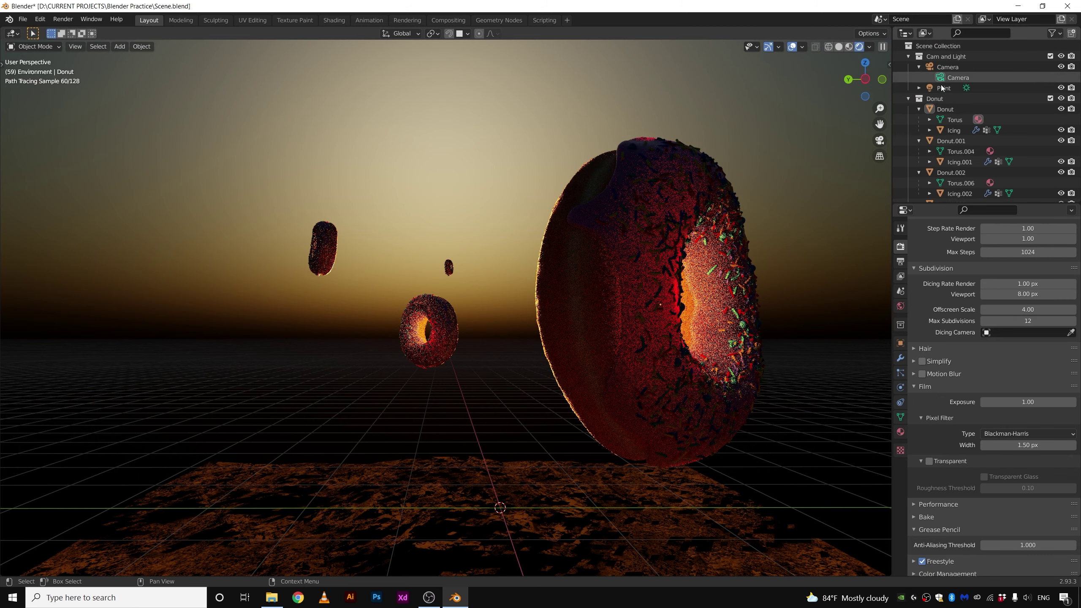
pyautogui.click(954, 130)
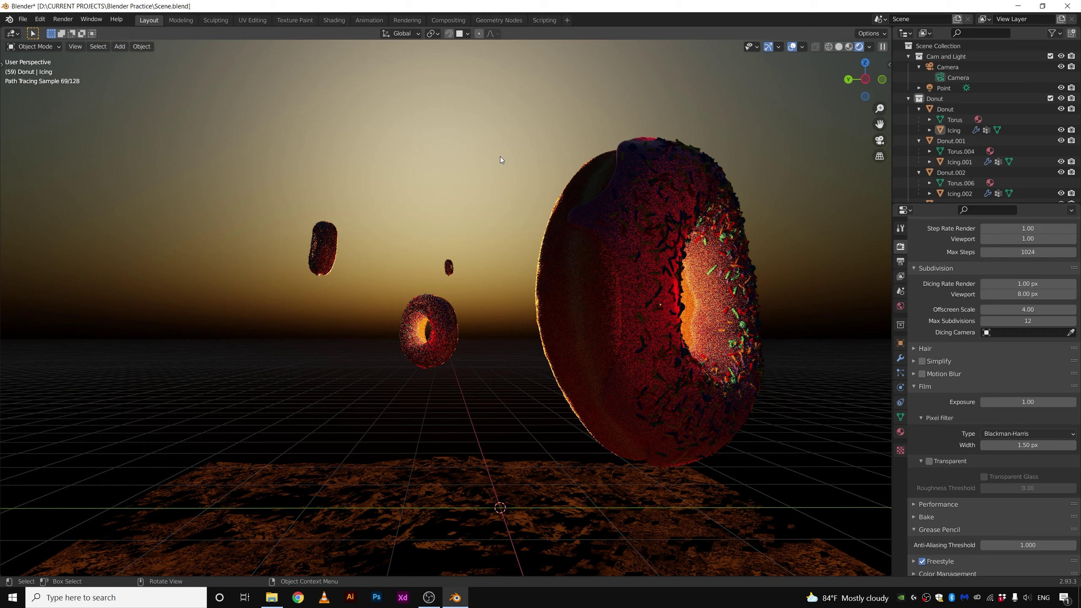
pyautogui.moveTo(467, 282); pyautogui.dragTo(481, 302, button='middle')
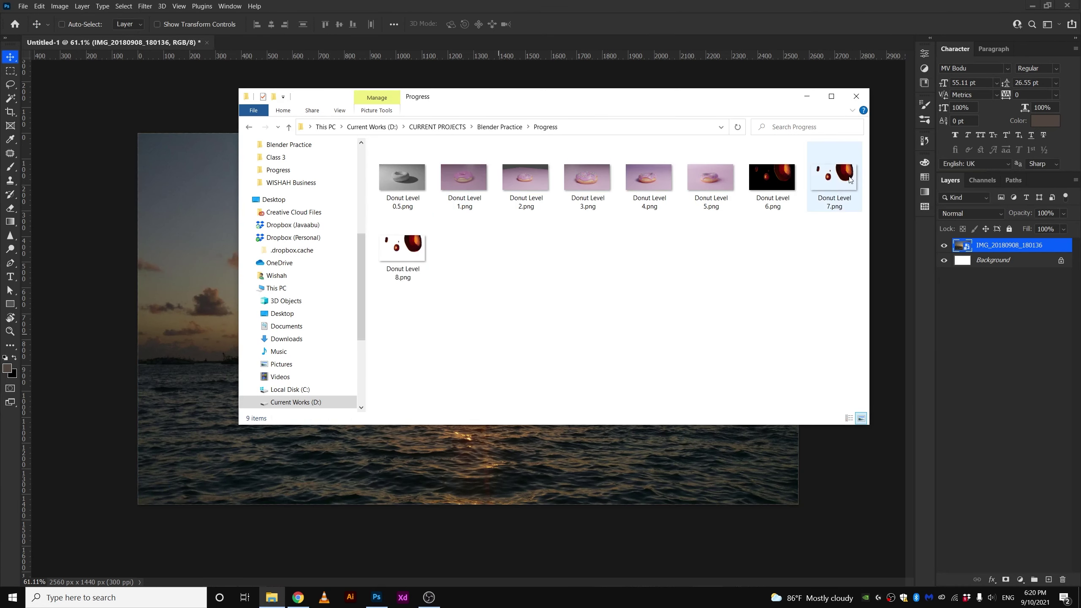
# - Confirm the Donut Level 8.png placement and browse Image > Adjustments options
pyautogui.press('Return')
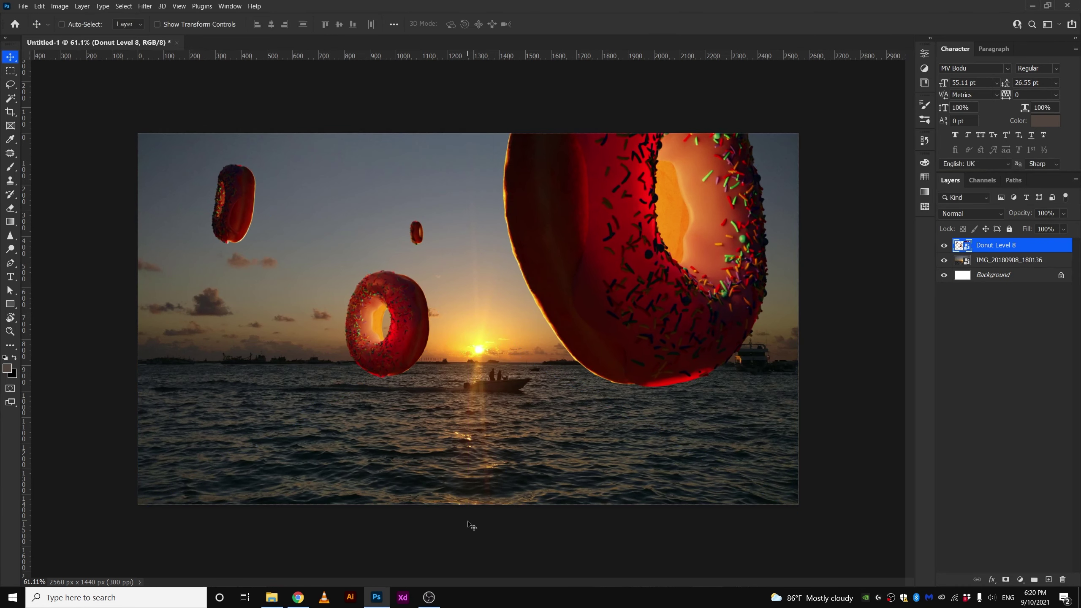
pyautogui.click(59, 6)
pyautogui.click(169, 50)
pyautogui.press('Escape')
pyautogui.click(60, 6)
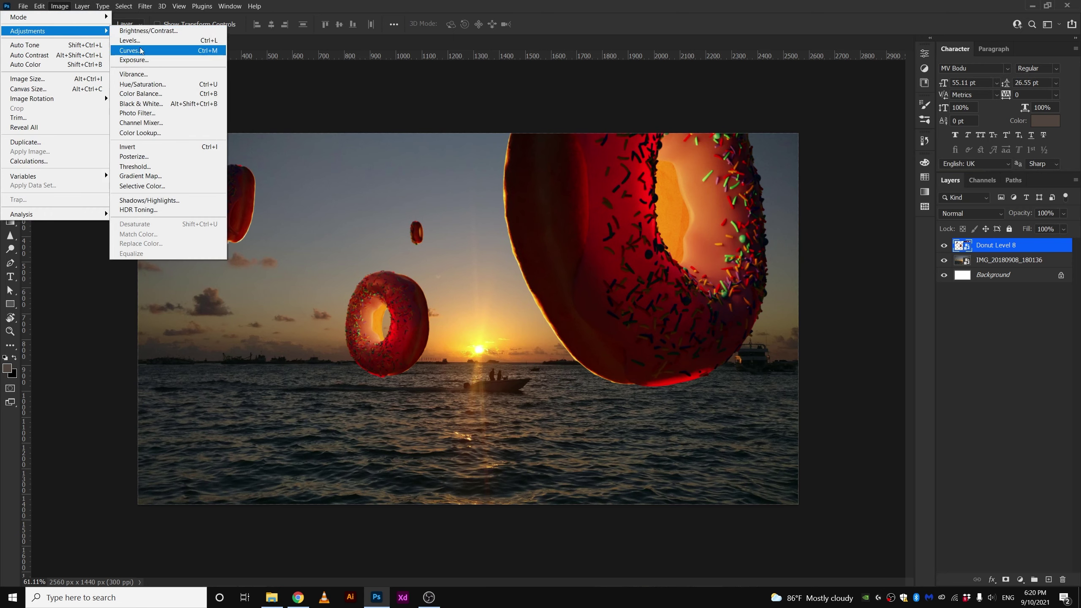
# - Shift the donuts' colour with Hue/Saturation, comparing the filters off and on
pyautogui.click(173, 84)
pyautogui.moveTo(844, 209); pyautogui.dragTo(829, 214)
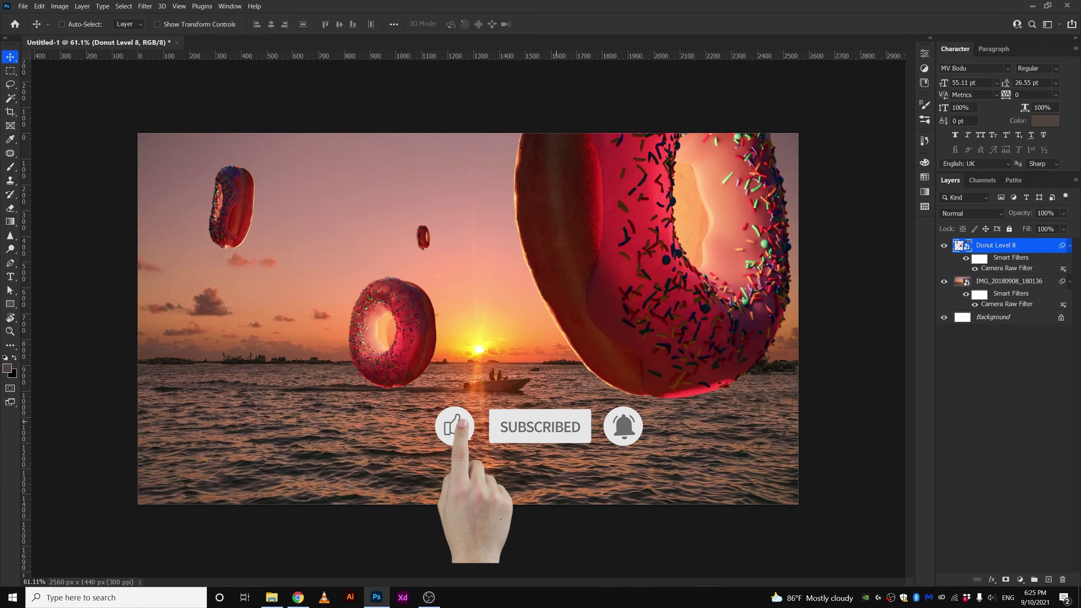
pyautogui.click(967, 257)
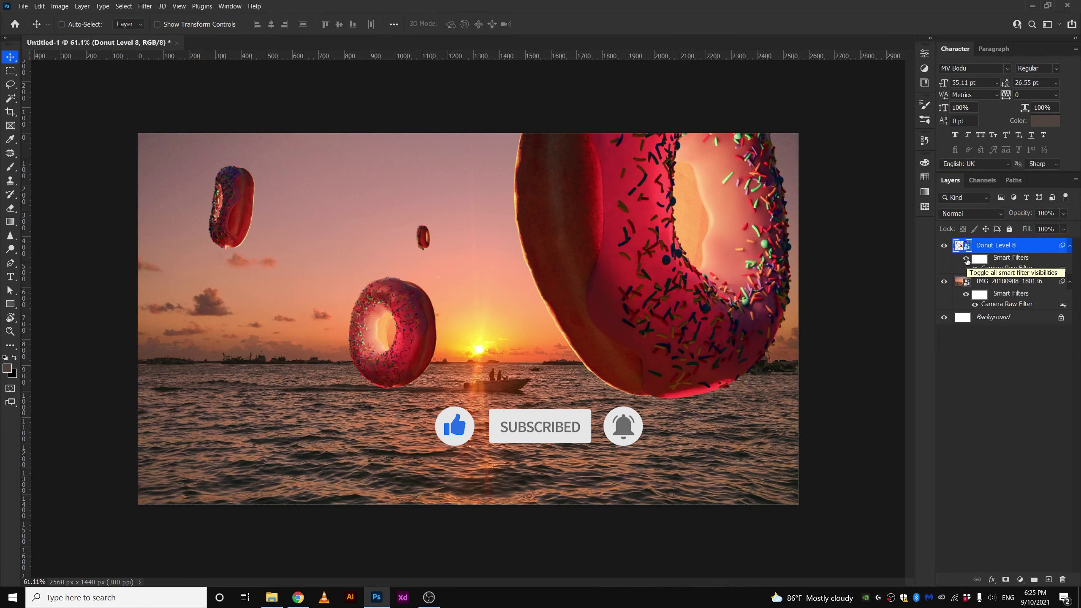
pyautogui.click(966, 257)
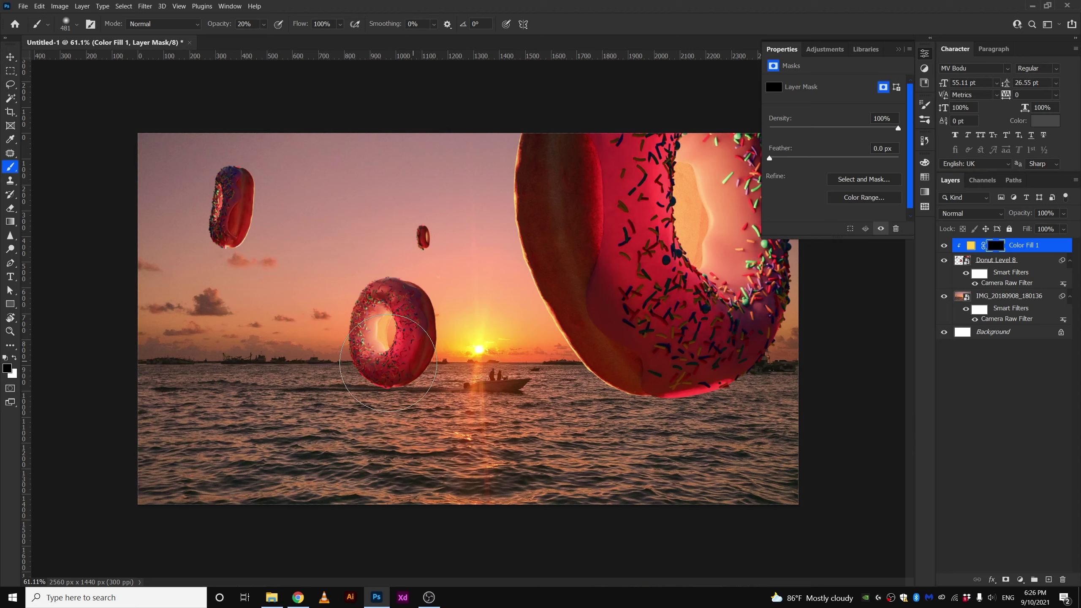
# - Paint the Color Fill and Exposure masks, brightening the middle donut's hole
pyautogui.keyDown('alt'); pyautogui.moveTo(469, 336); pyautogui.dragTo(459, 328, button='right'); pyautogui.keyUp('alt')
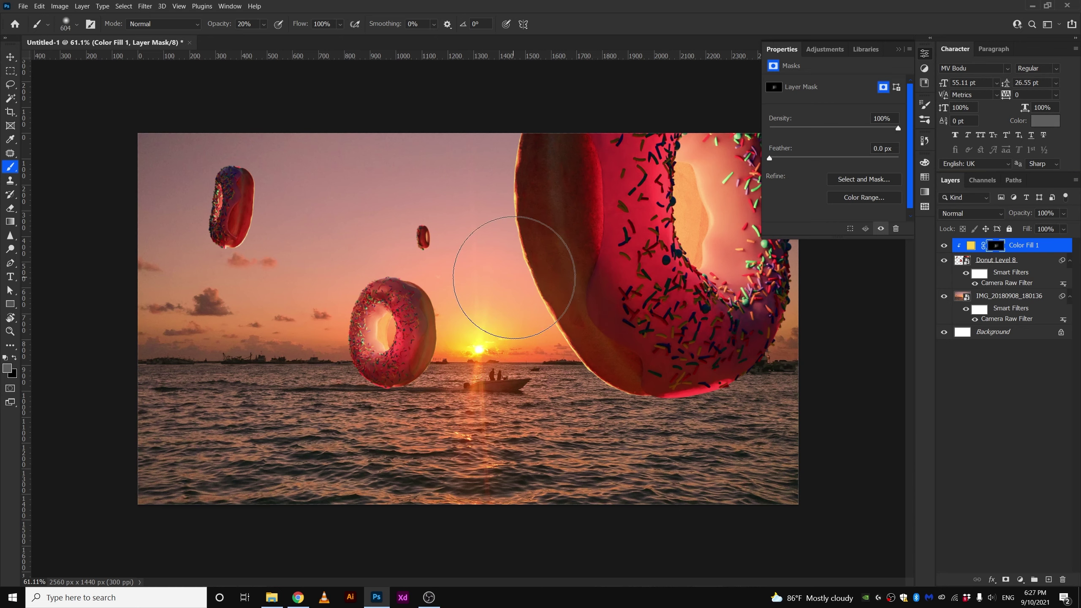
pyautogui.keyDown('alt'); pyautogui.moveTo(460, 245); pyautogui.dragTo(428, 251, button='right'); pyautogui.keyUp('alt')
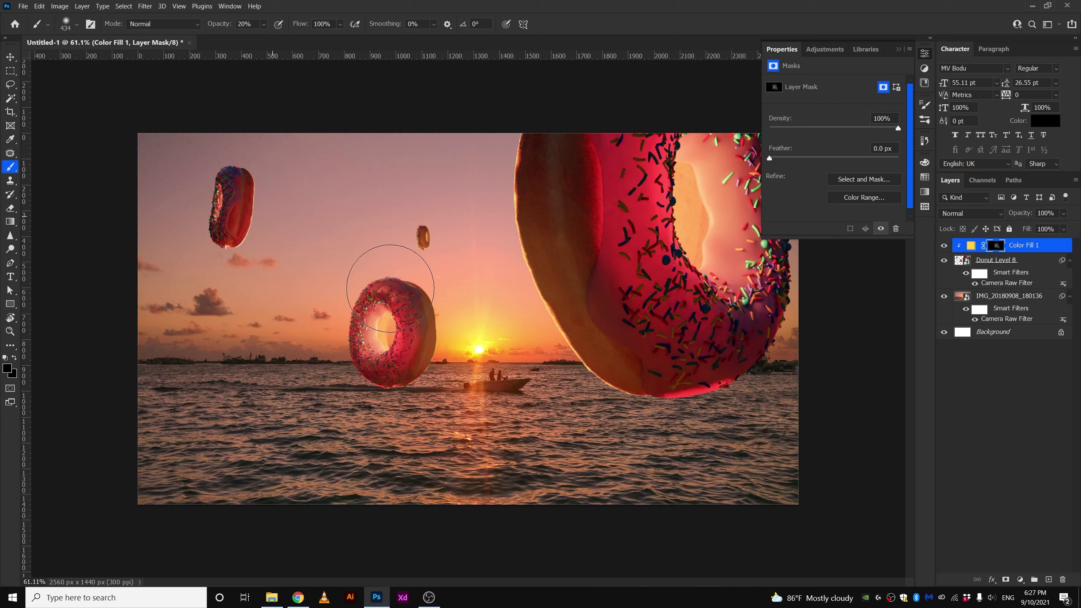
pyautogui.keyDown('alt'); pyautogui.scroll(5, 385, 321); pyautogui.keyUp('alt')
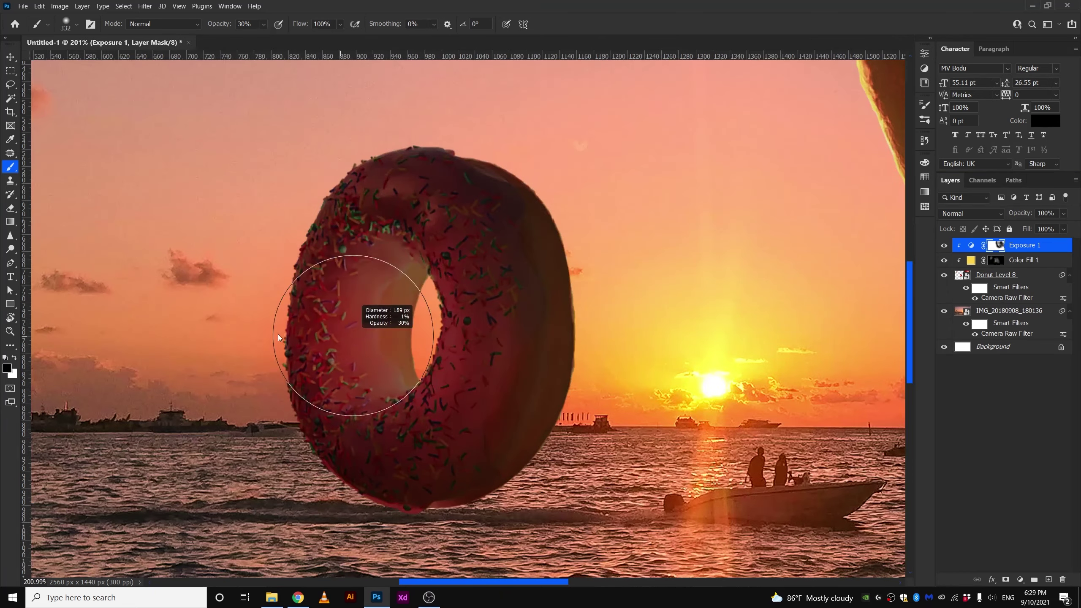
pyautogui.moveTo(411, 322); pyautogui.dragTo(389, 279)
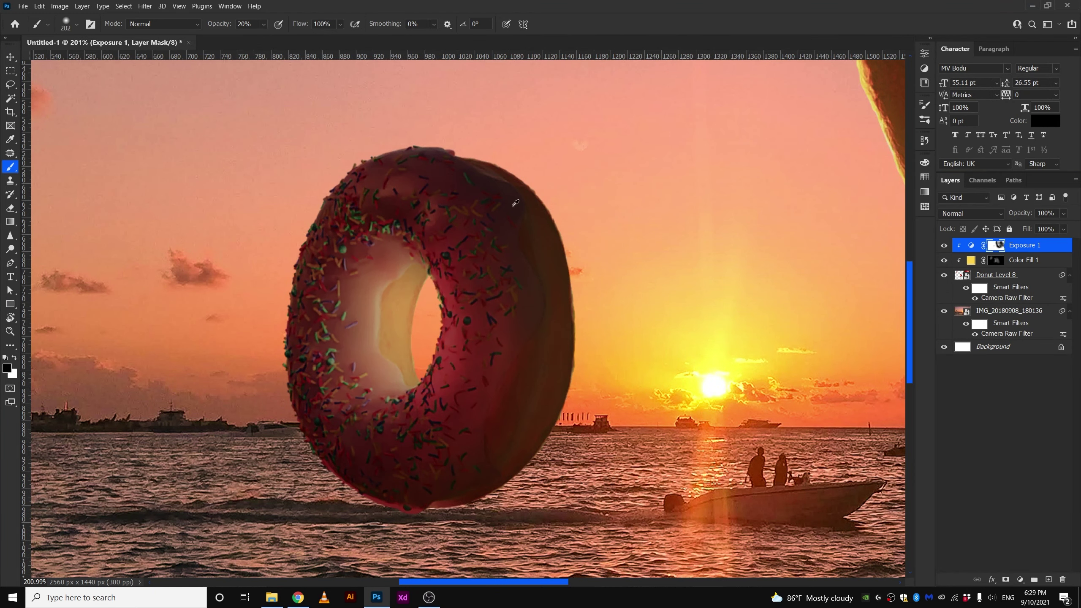
pyautogui.keyDown('alt'); pyautogui.scroll(-3, 583, 406); pyautogui.keyUp('alt')
pyautogui.press('[')
pyautogui.press('[')
pyautogui.press('5')
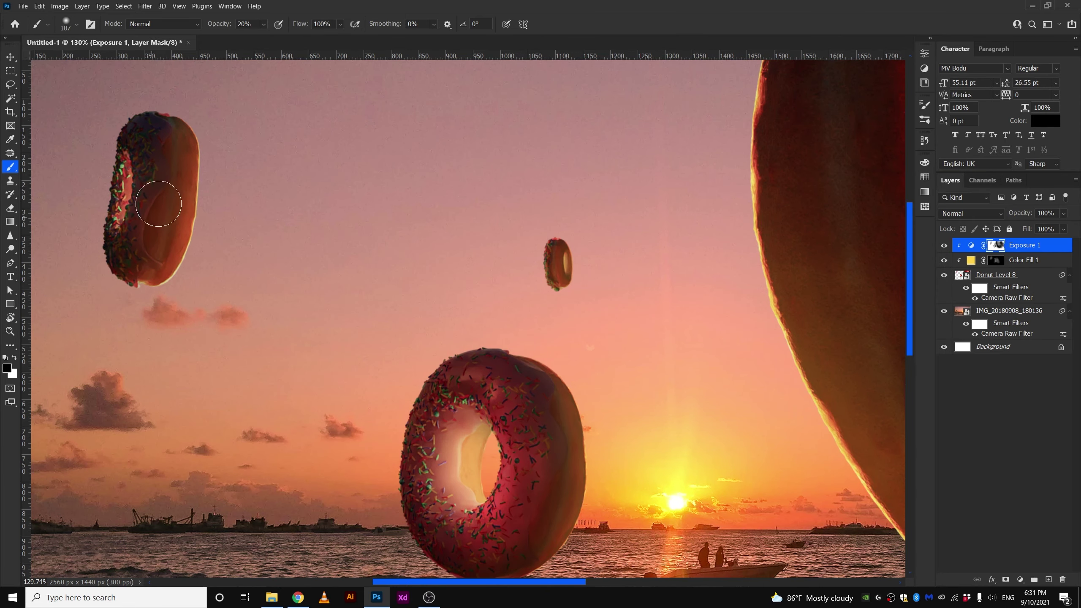
pyautogui.keyDown('alt'); pyautogui.scroll(-3, 205, 309); pyautogui.keyUp('alt')
# - Add an Overlay glow layer and paint warm light near the sun and small donut
pyautogui.keyDown('alt'); pyautogui.moveTo(456, 313); pyautogui.dragTo(506, 321, button='right'); pyautogui.keyUp('alt')
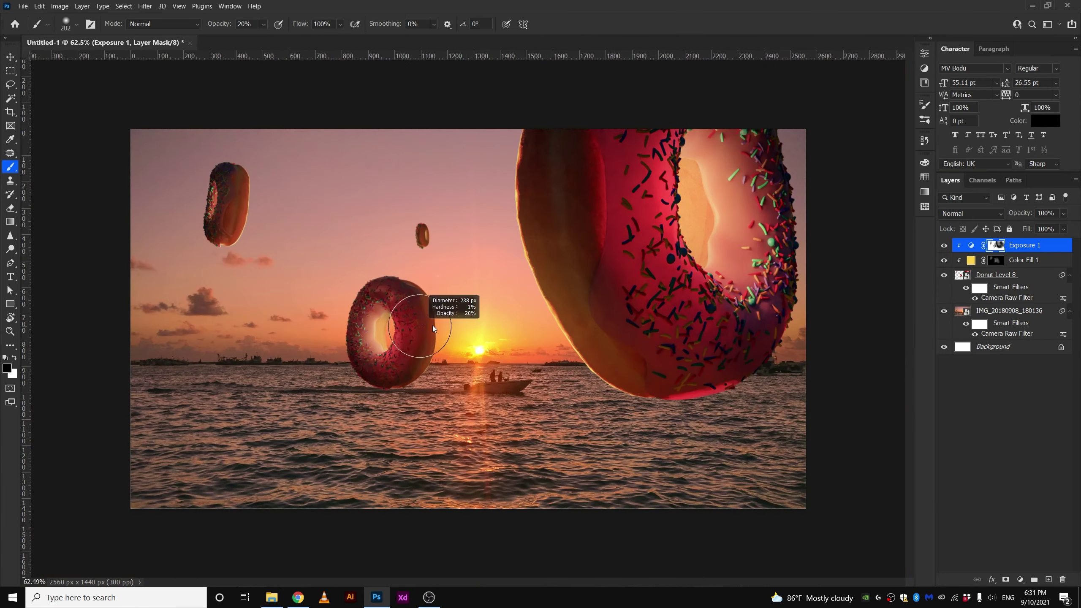
pyautogui.click(1048, 579)
pyautogui.click(972, 213)
pyautogui.click(958, 337)
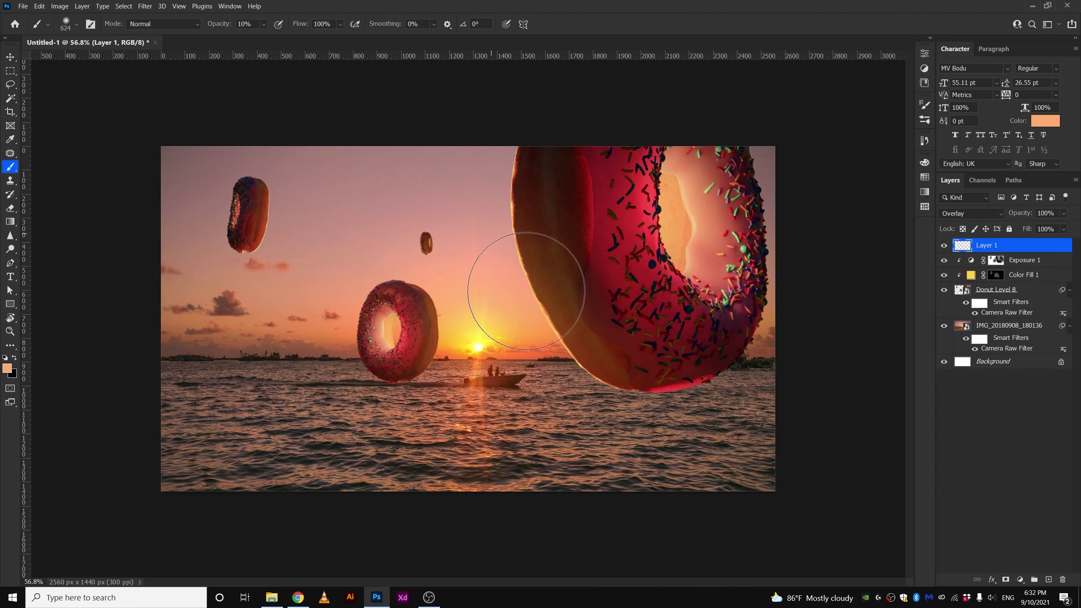
pyautogui.moveTo(525, 289); pyautogui.dragTo(523, 275)
pyautogui.moveTo(306, 259); pyautogui.dragTo(276, 244)
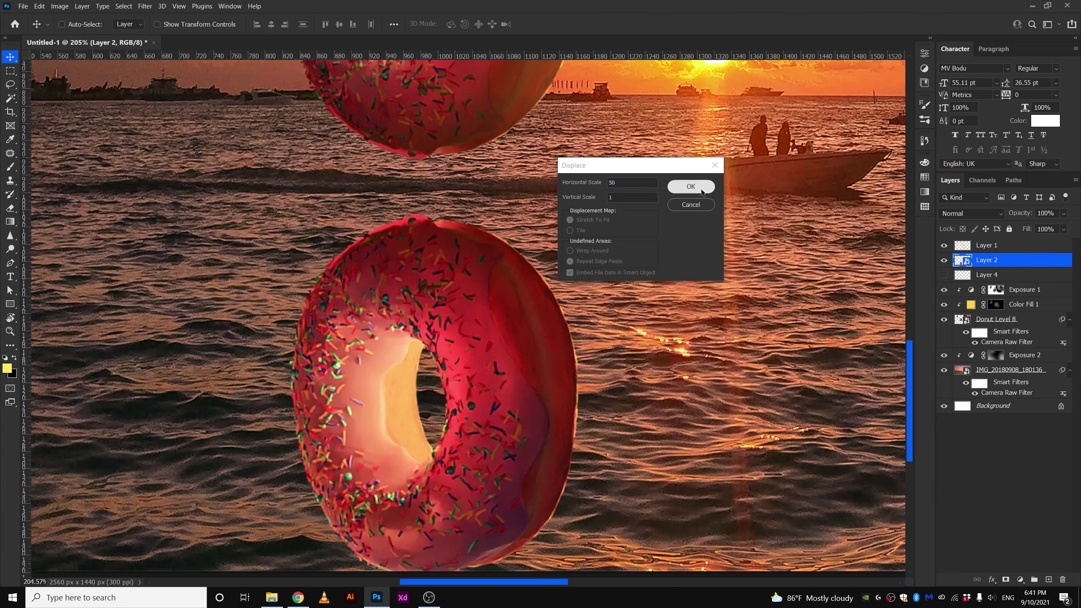
# - Apply the Displace ripple to the reflection, adjust its blend mode, and sample warm yellow
pyautogui.click(691, 187)
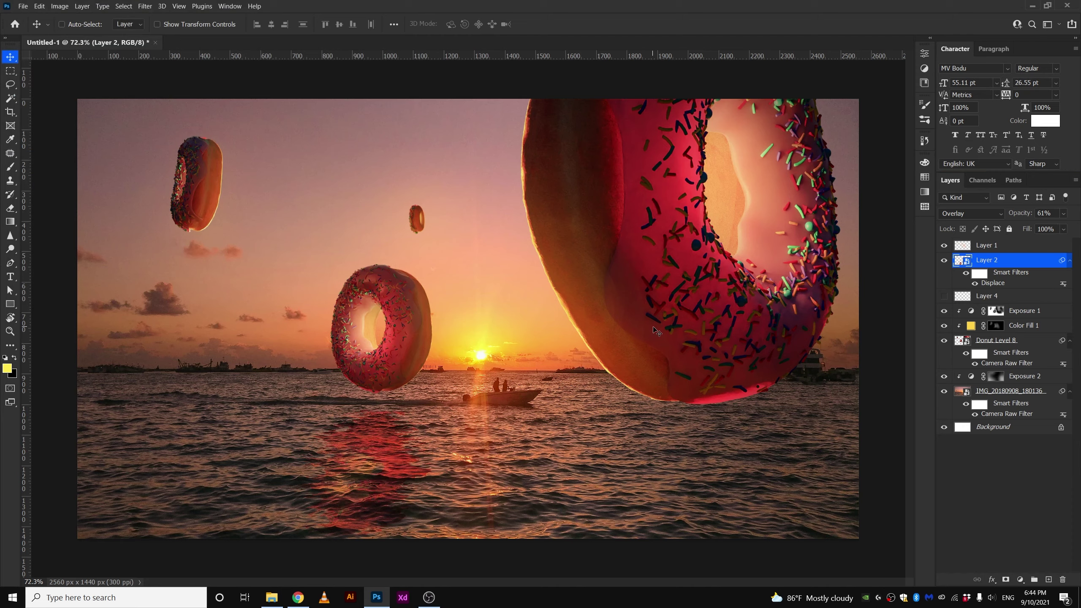
pyautogui.click(972, 213)
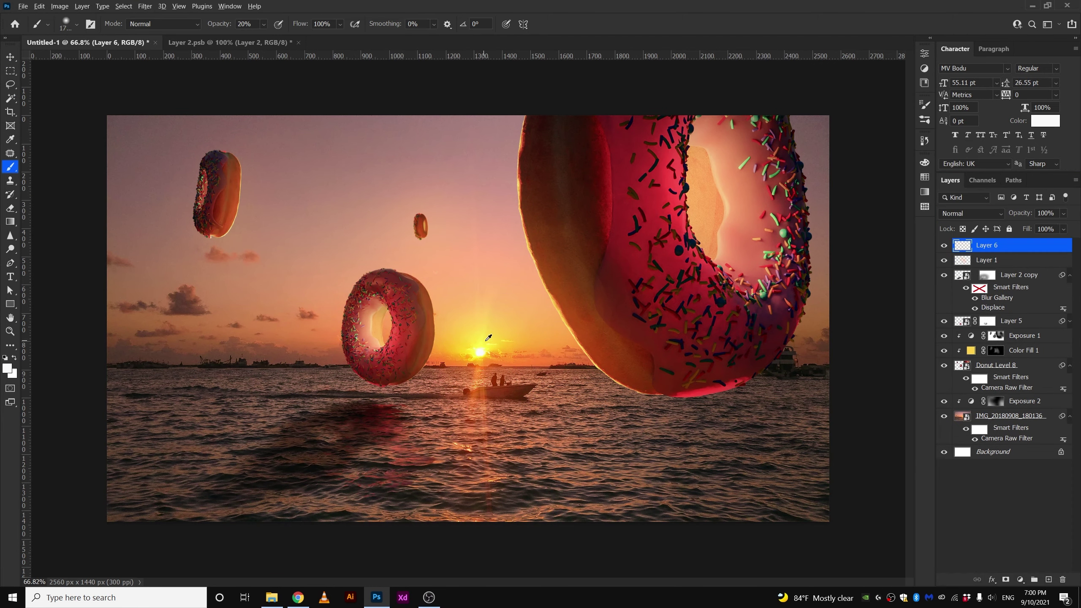
pyautogui.keyDown('alt'); pyautogui.click(489, 338); pyautogui.keyUp('alt')
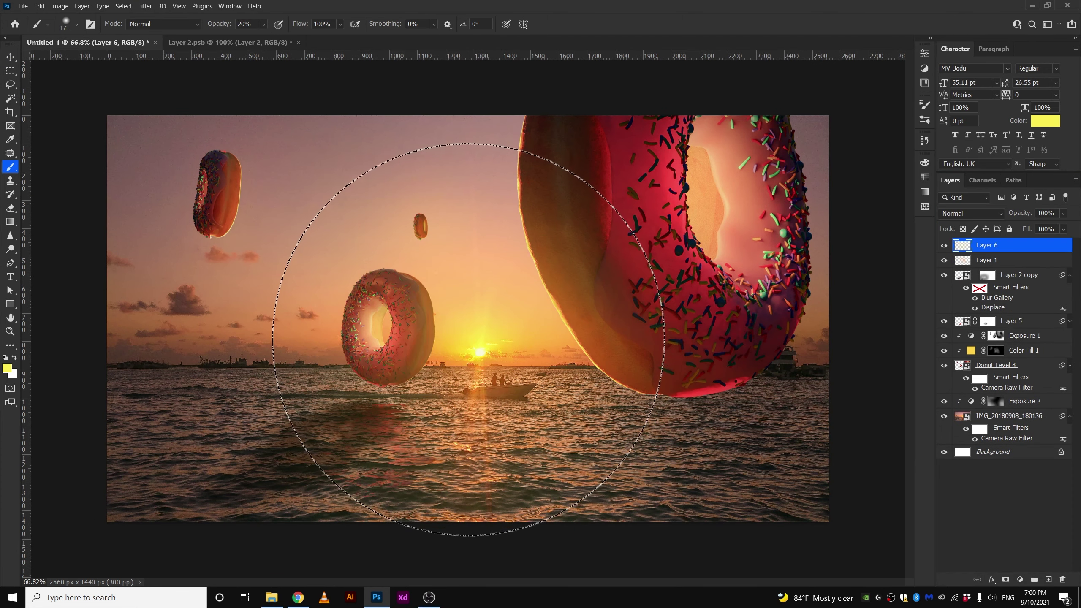